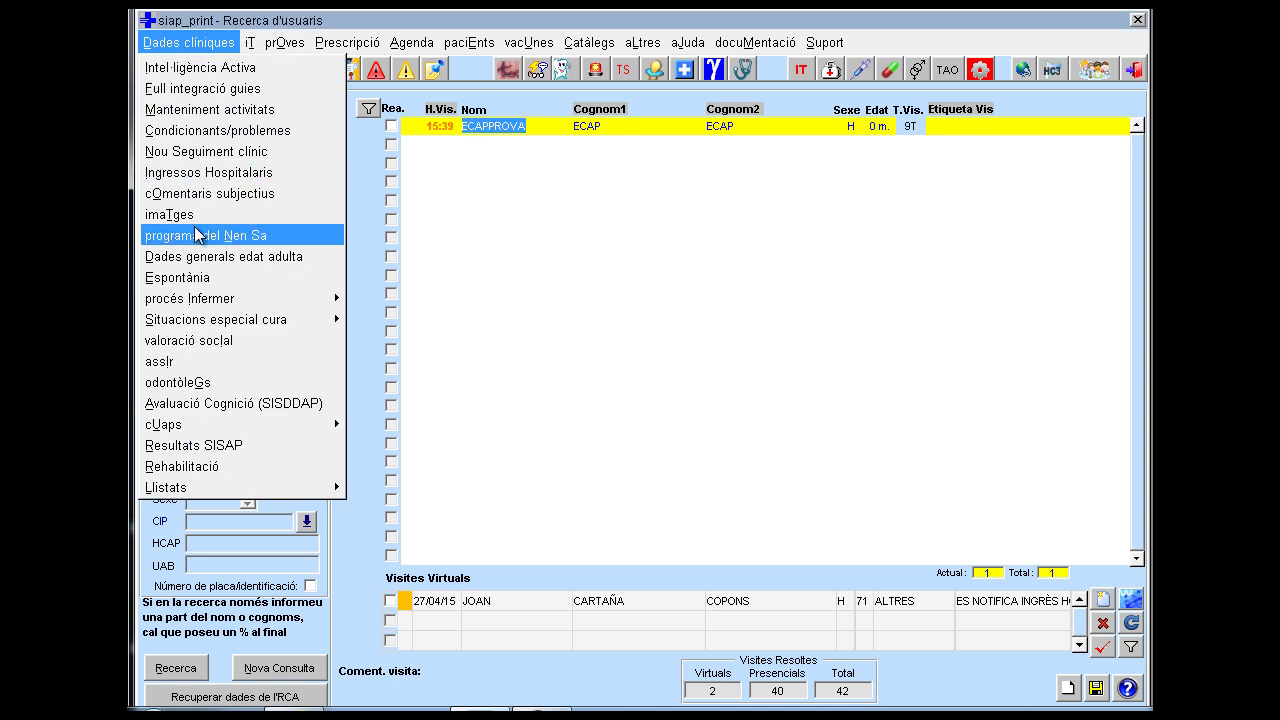
Open the pediatric preventive activities protocol for the child in the visit list and show its general data page
click(655, 71)
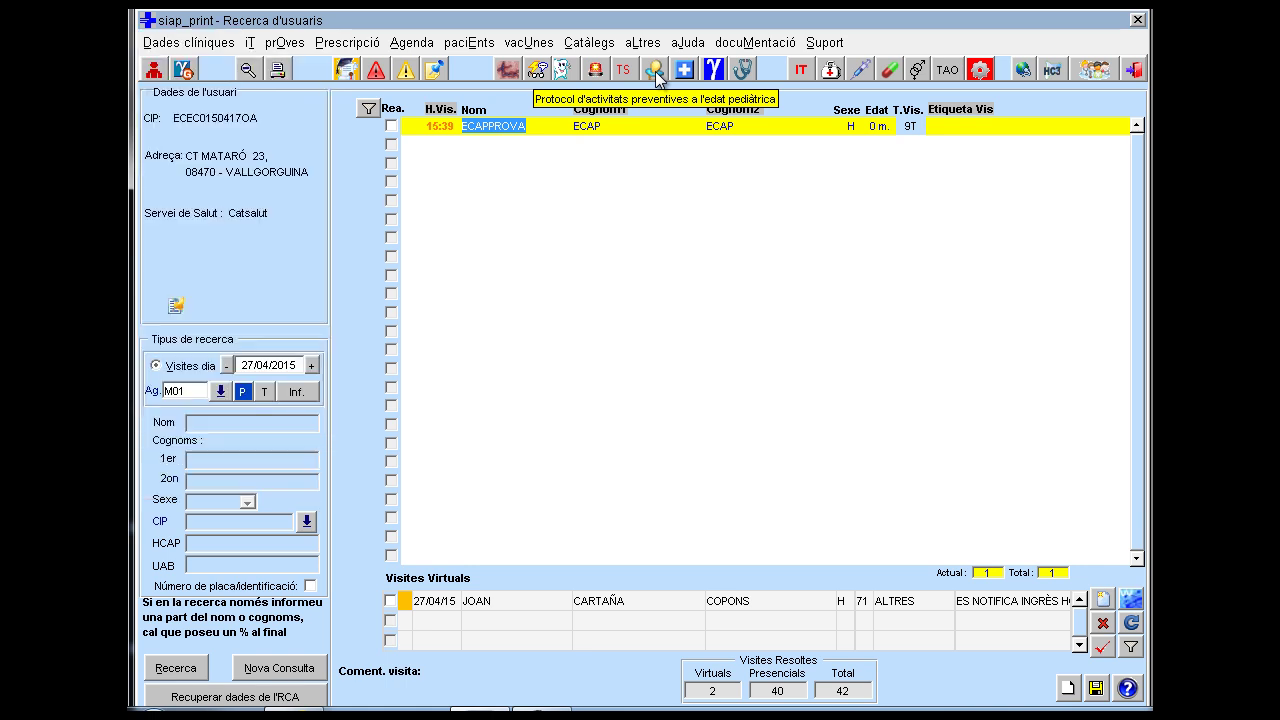
click(655, 71)
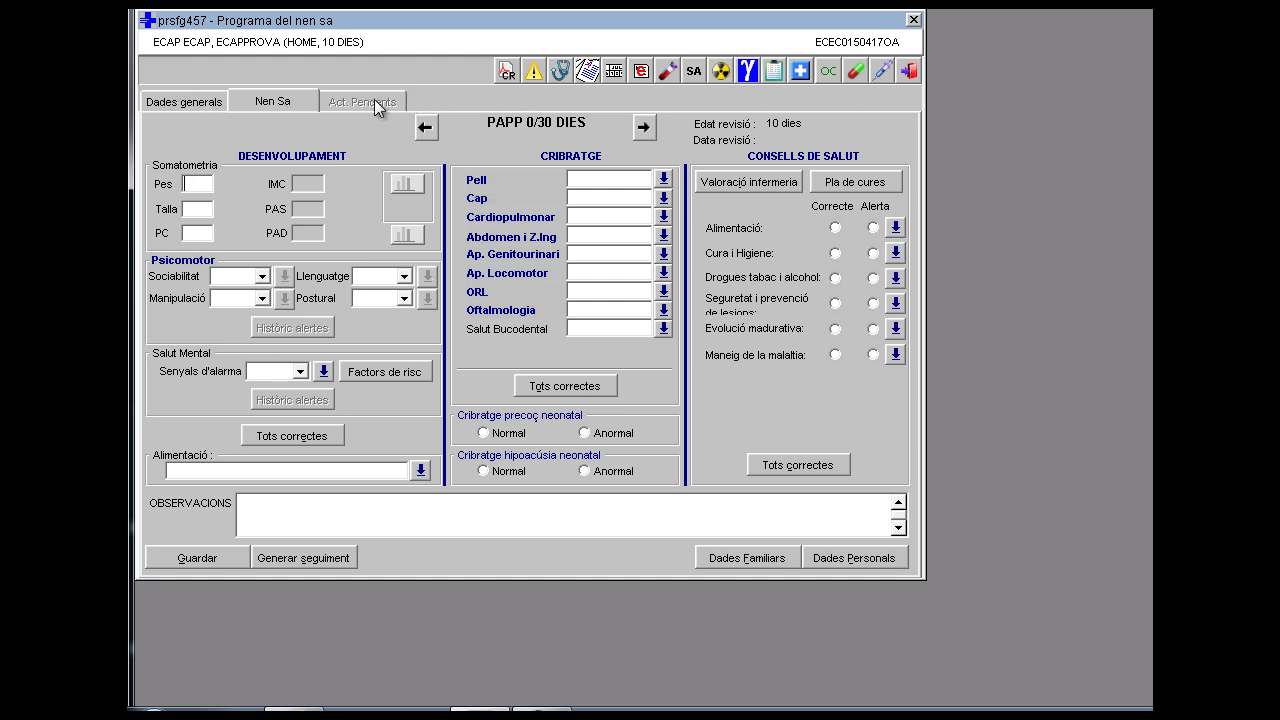
click(201, 102)
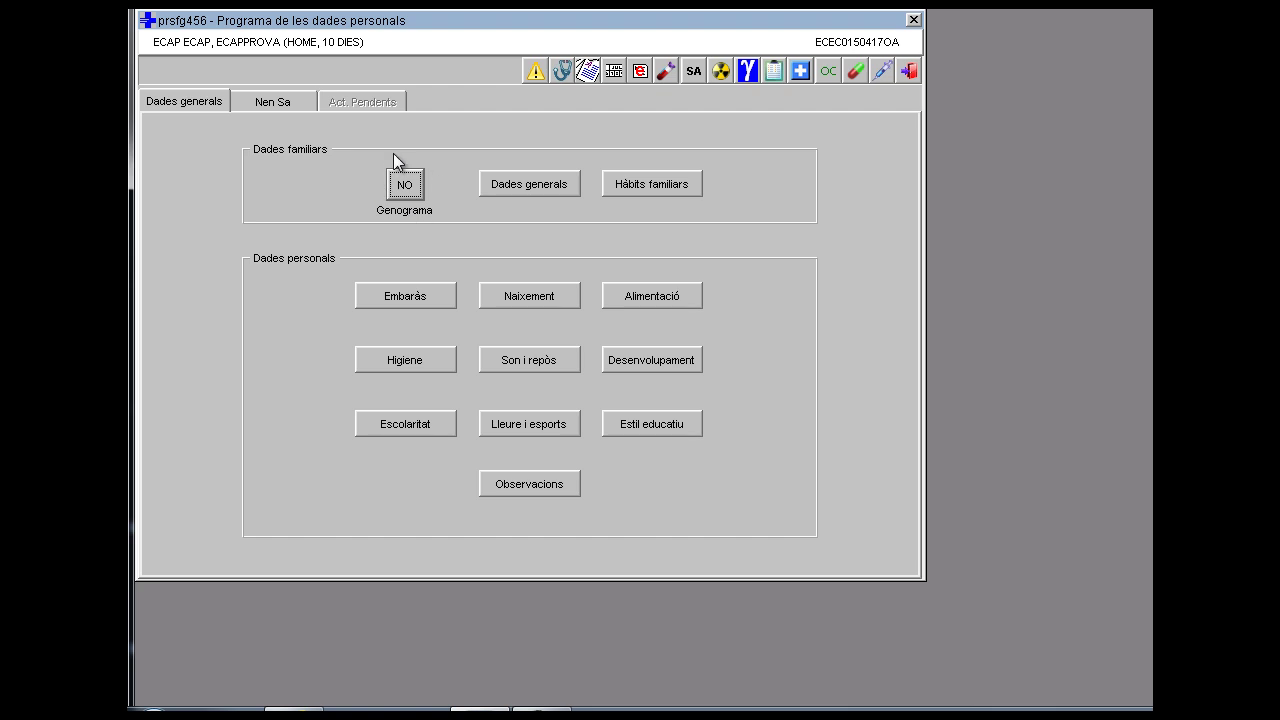
View the family general data and family habits forms, leaving each without saving
click(513, 185)
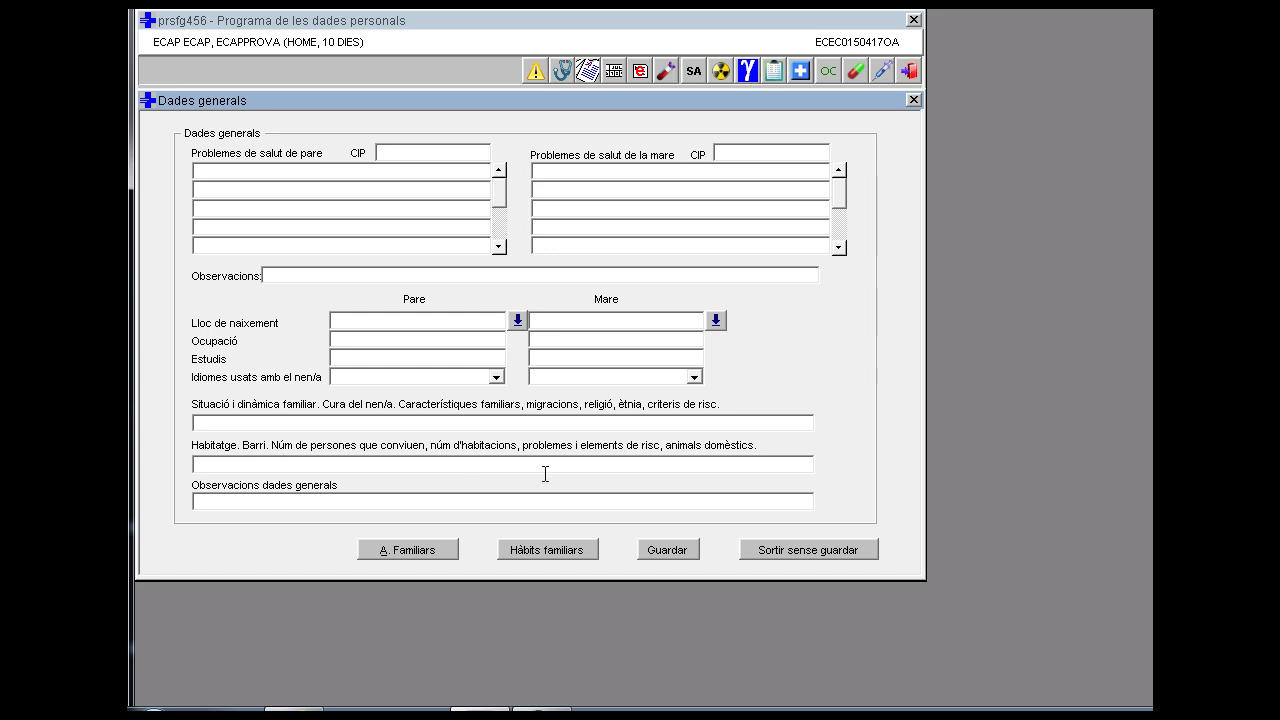
click(773, 550)
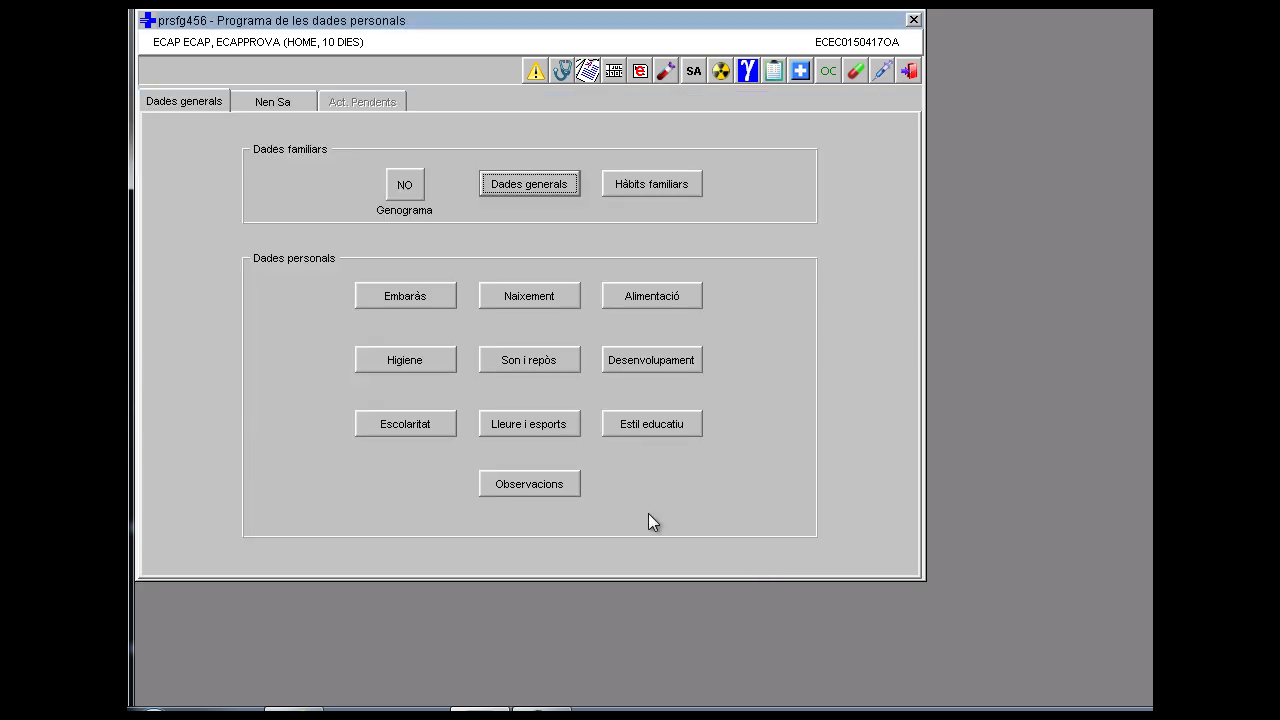
click(638, 184)
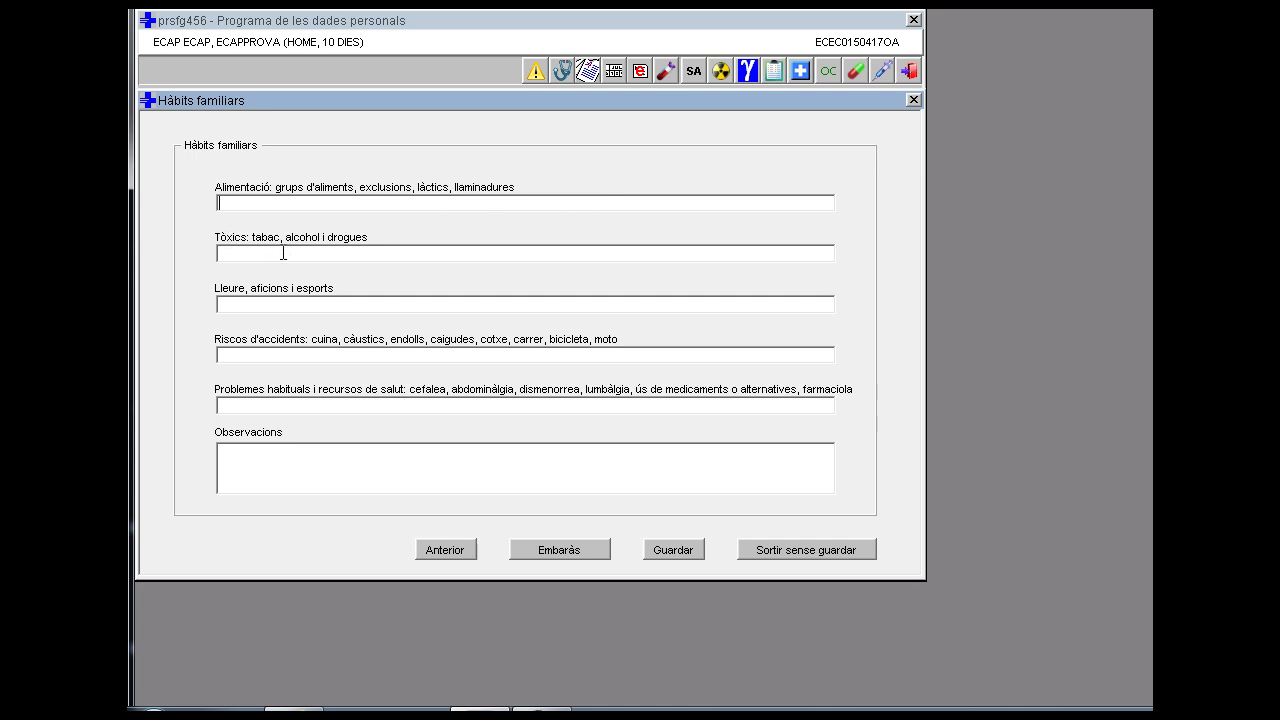
click(794, 555)
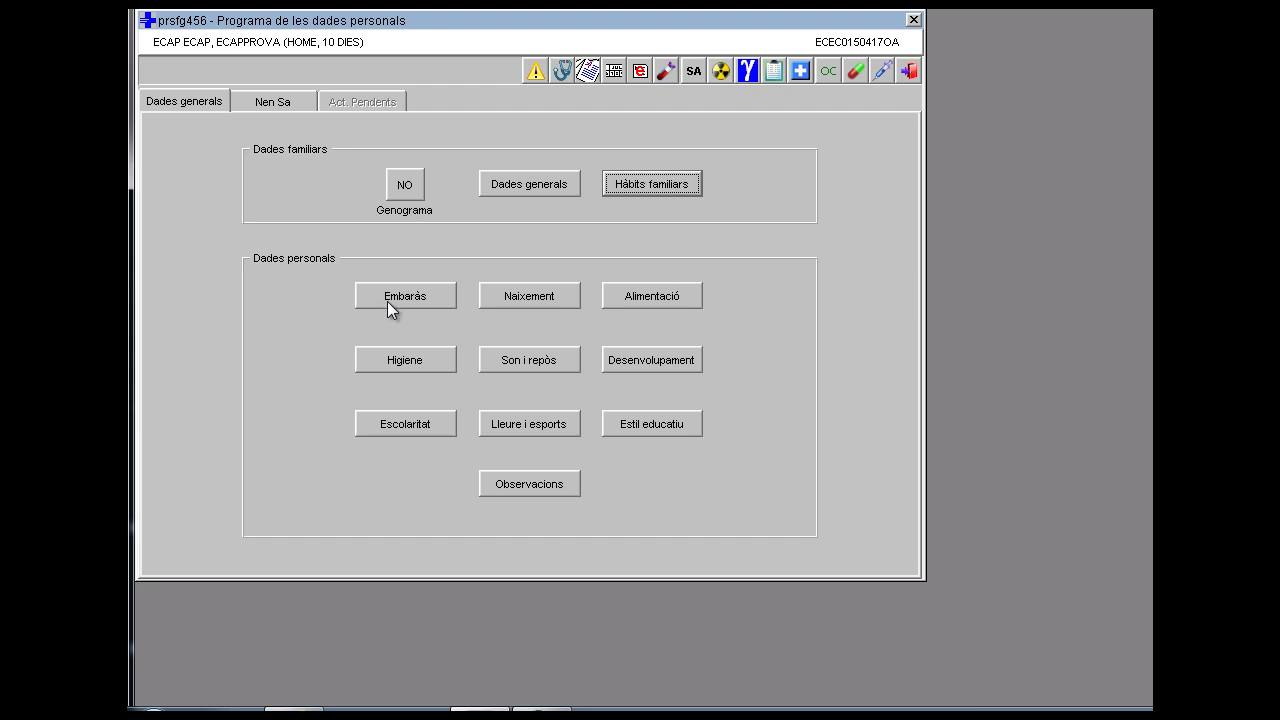
View the child's birth, feeding and hygiene forms, leaving each without saving
click(531, 298)
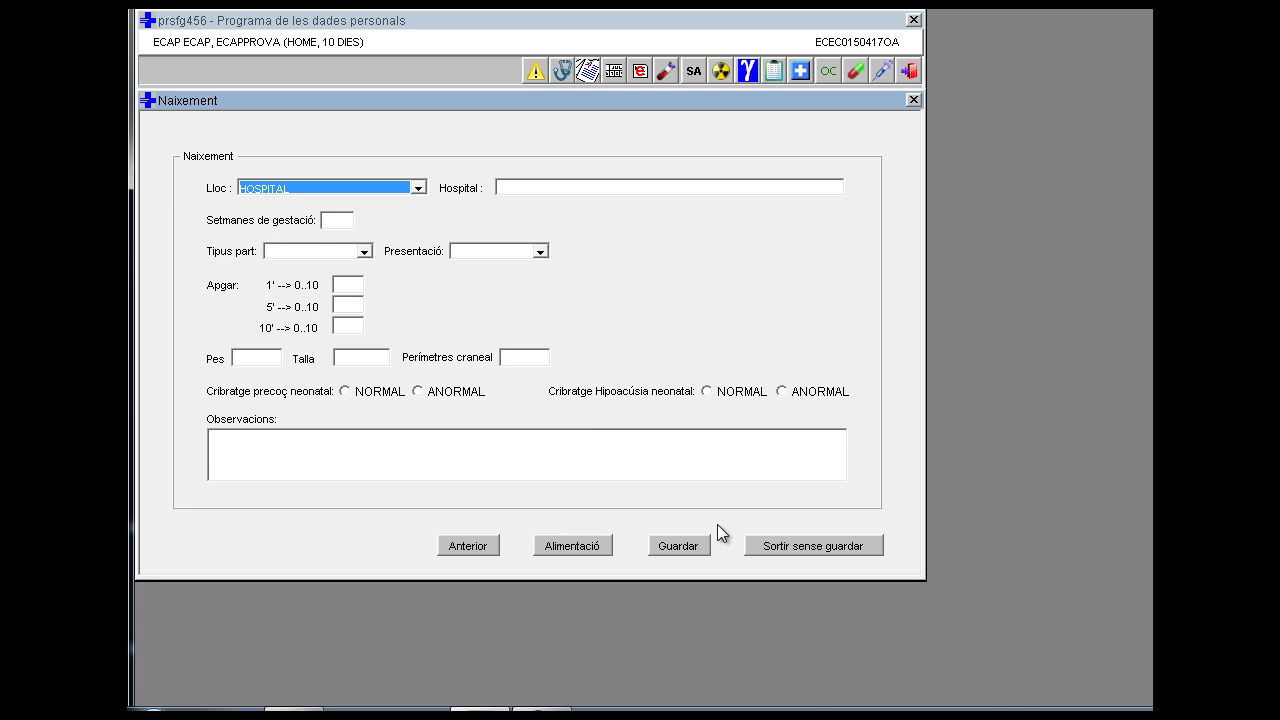
click(778, 550)
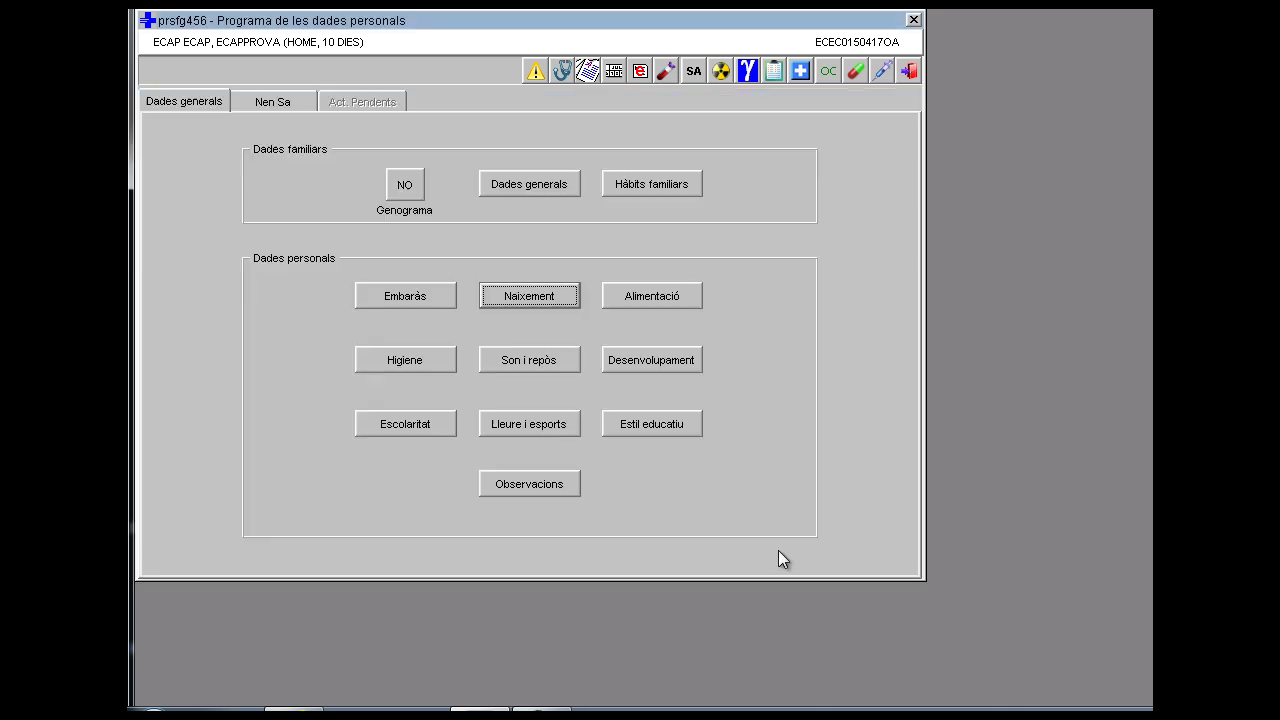
click(657, 299)
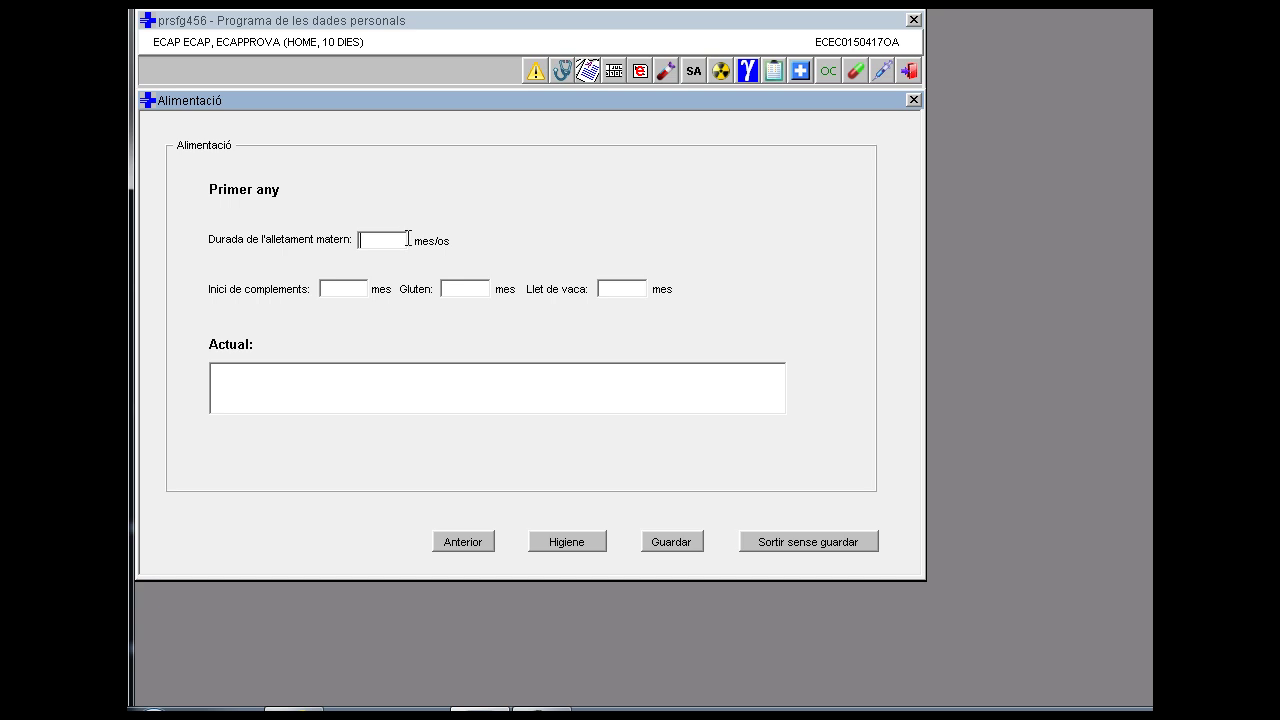
click(765, 544)
click(423, 366)
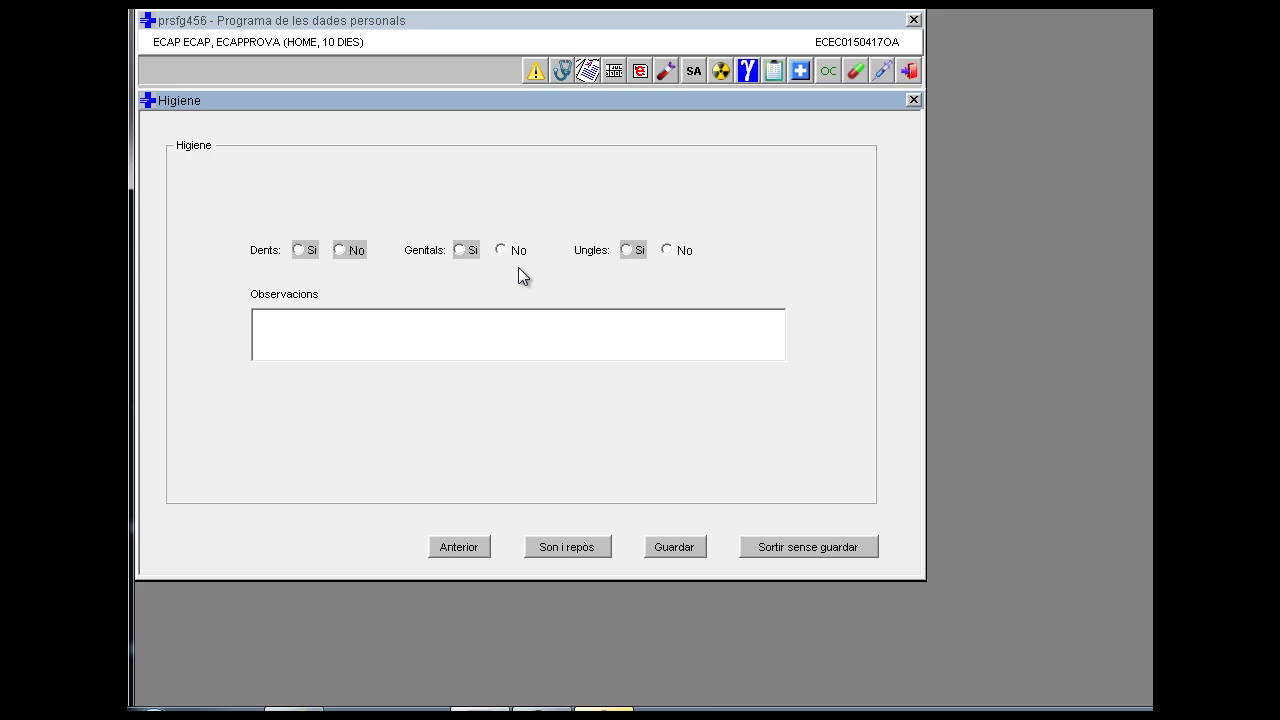
click(819, 549)
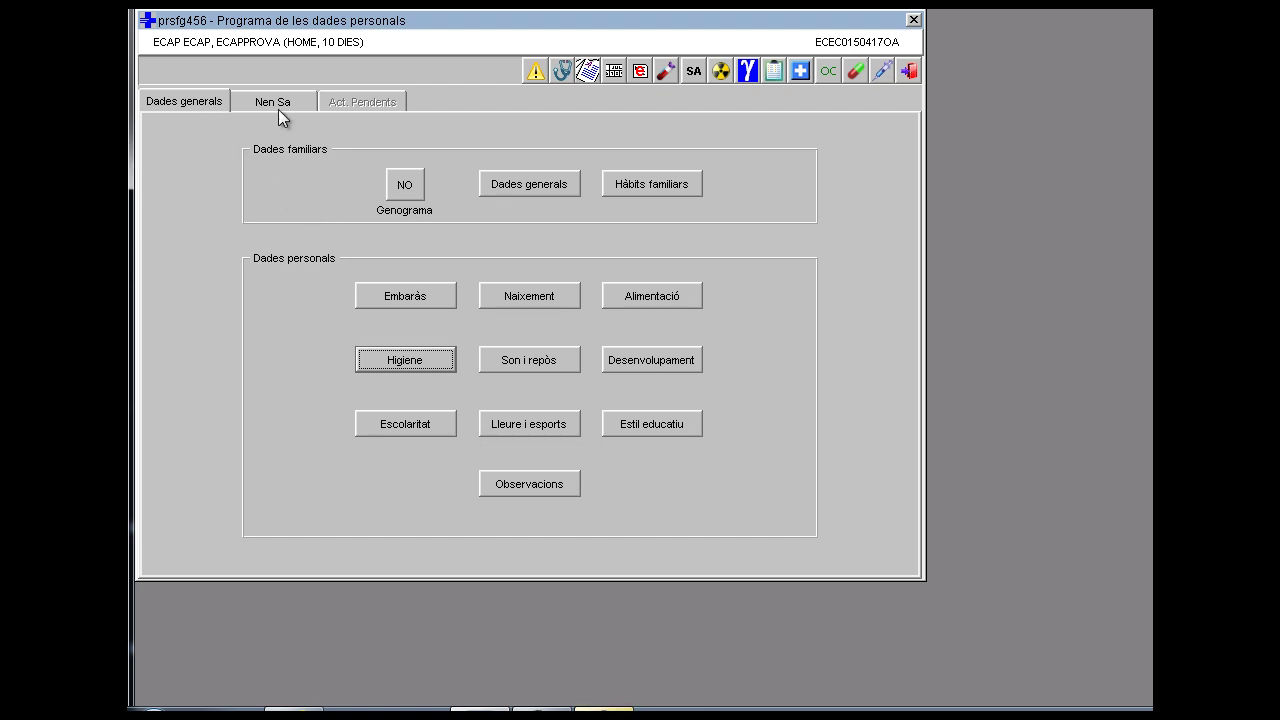
Record a weight of 3,5 and a length of 52 in the somatometry of the Nen Sa 0/30-day review
click(387, 105)
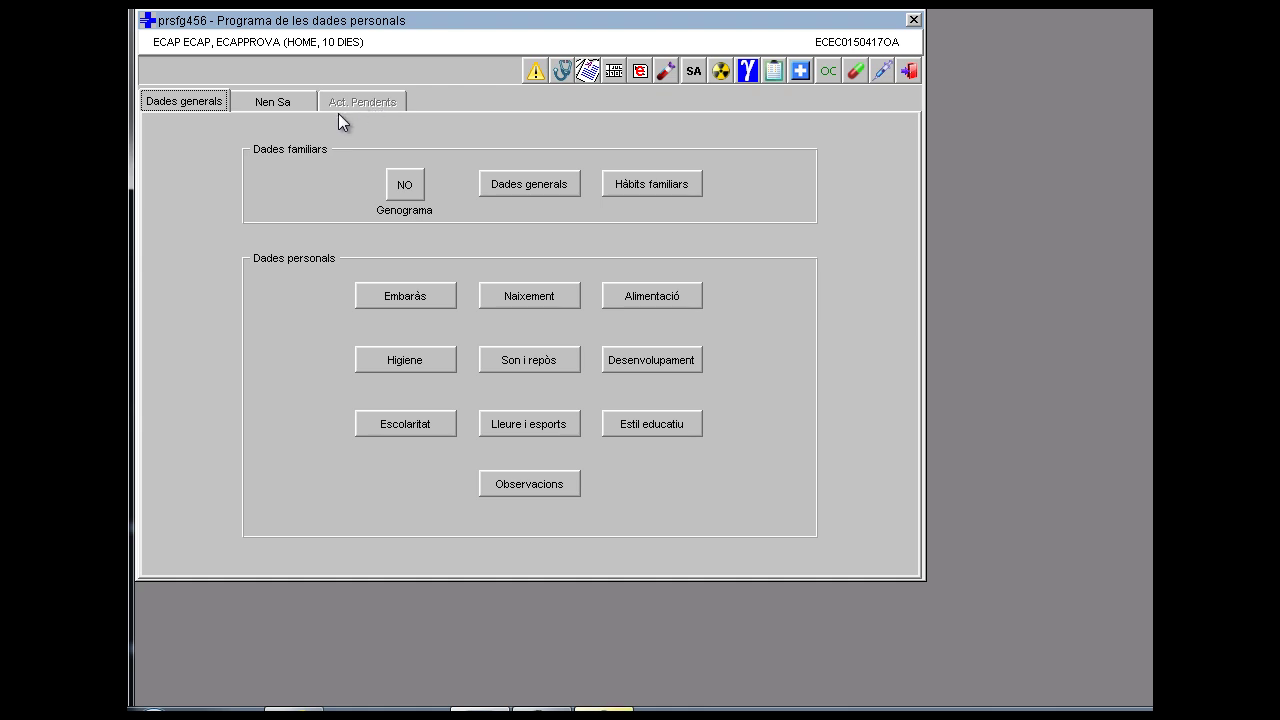
click(277, 105)
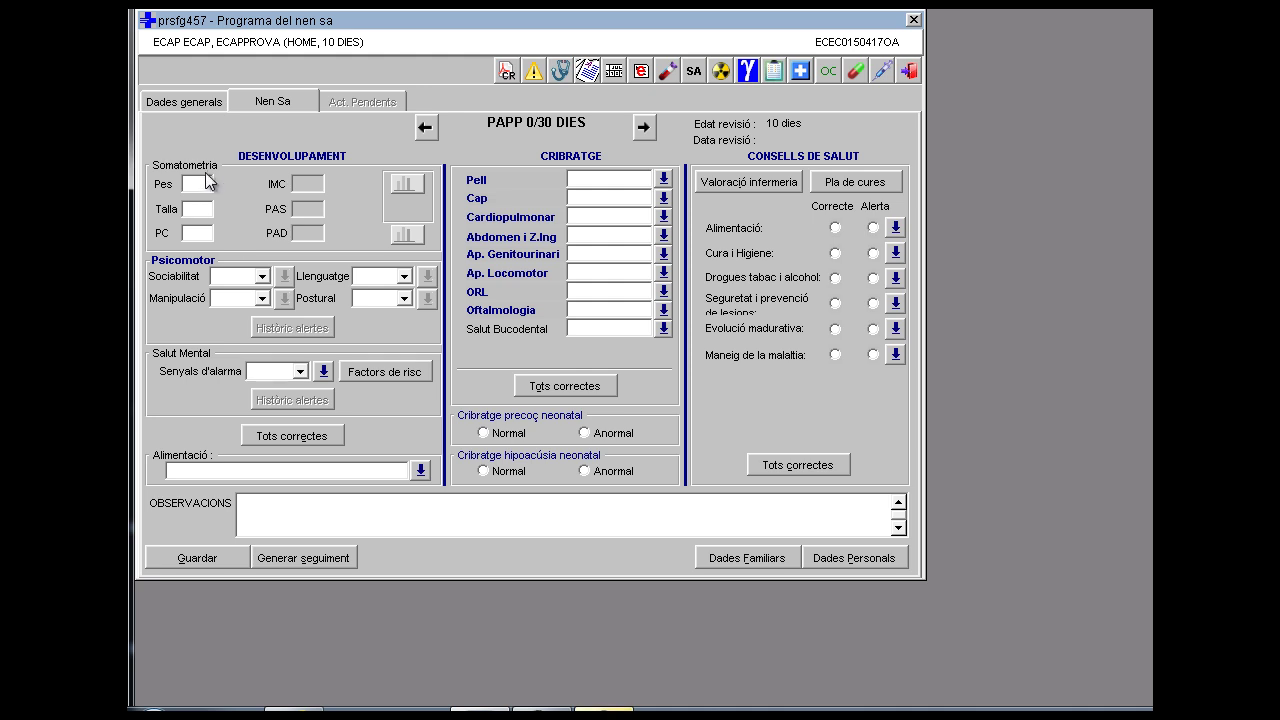
text(3,500)
click(200, 209)
text(52)
key(Tab)
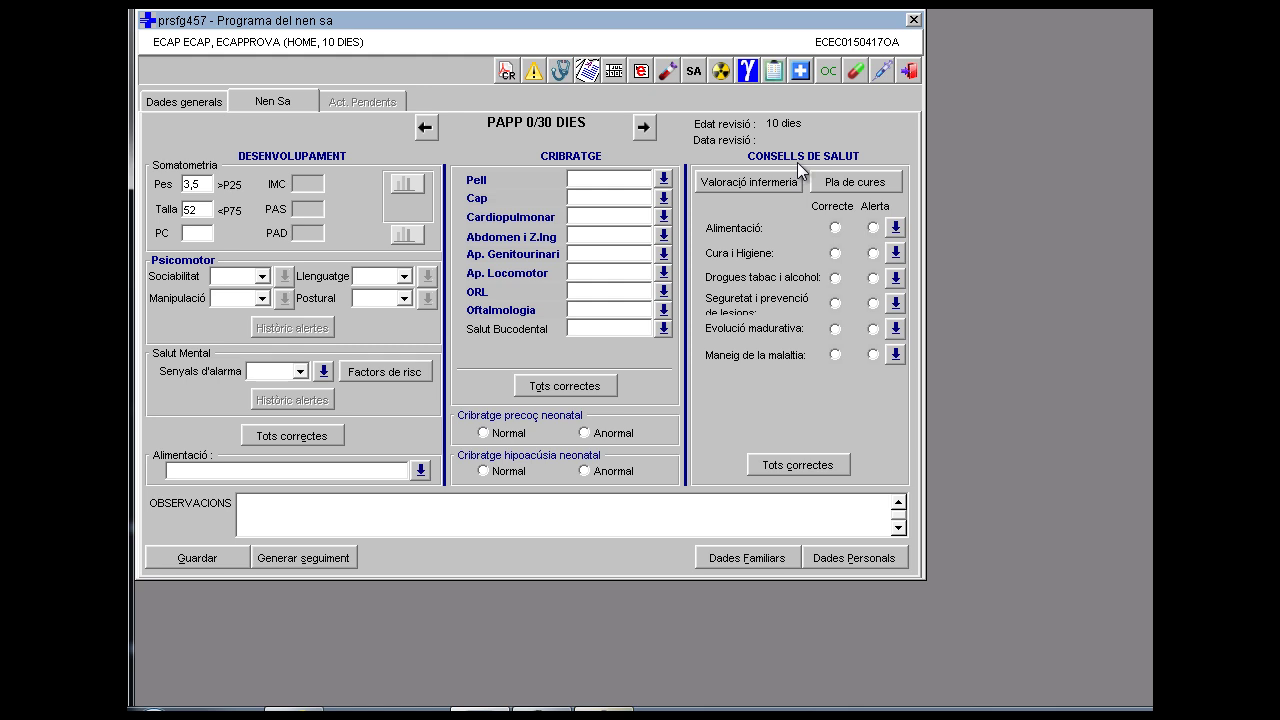
Set the head circumference (PC) in the somatometry to 15
text(3)
key(BackSpace)
text(15)
key(Tab)
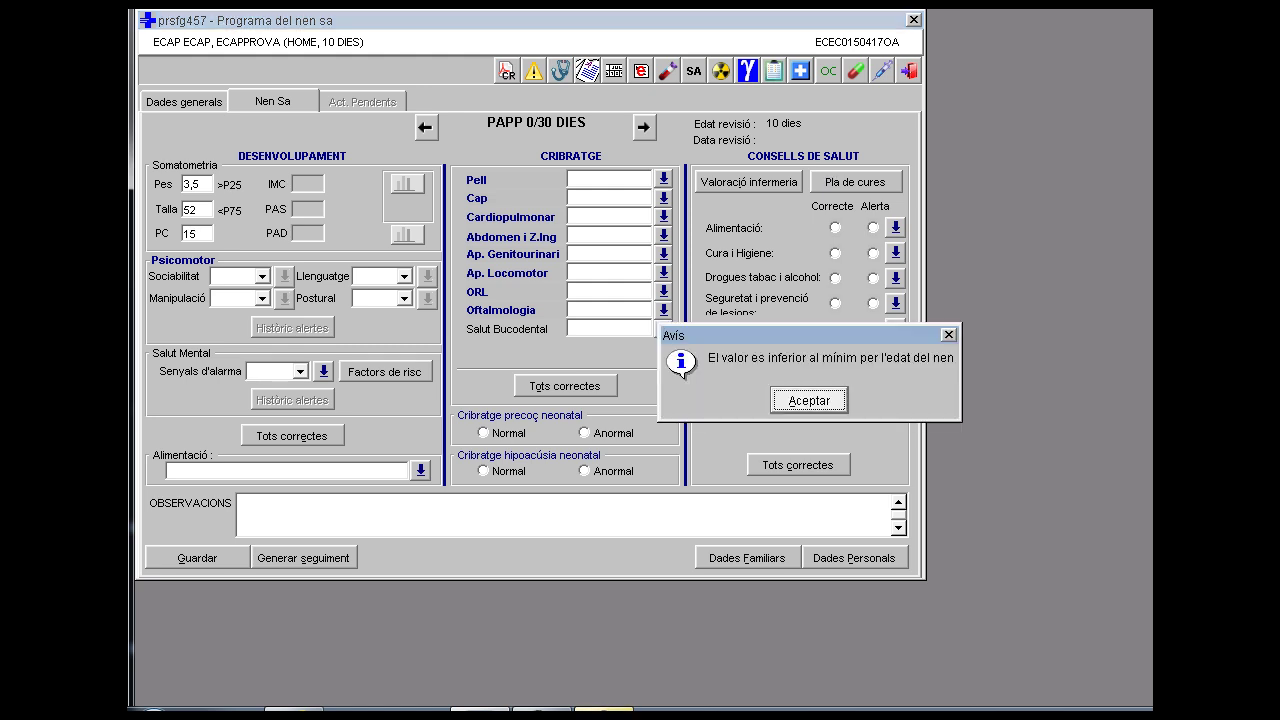
click(810, 400)
click(818, 400)
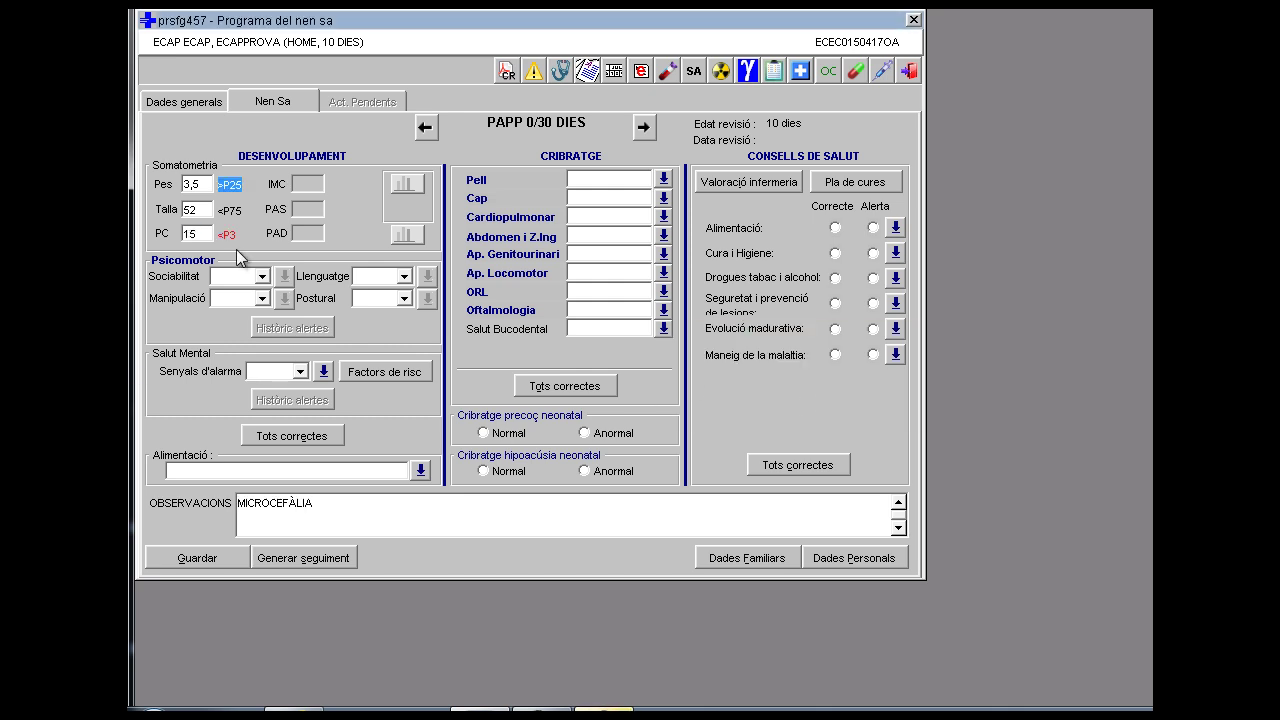
Save the review and view the child's somatometry charts
click(277, 513)
click(157, 563)
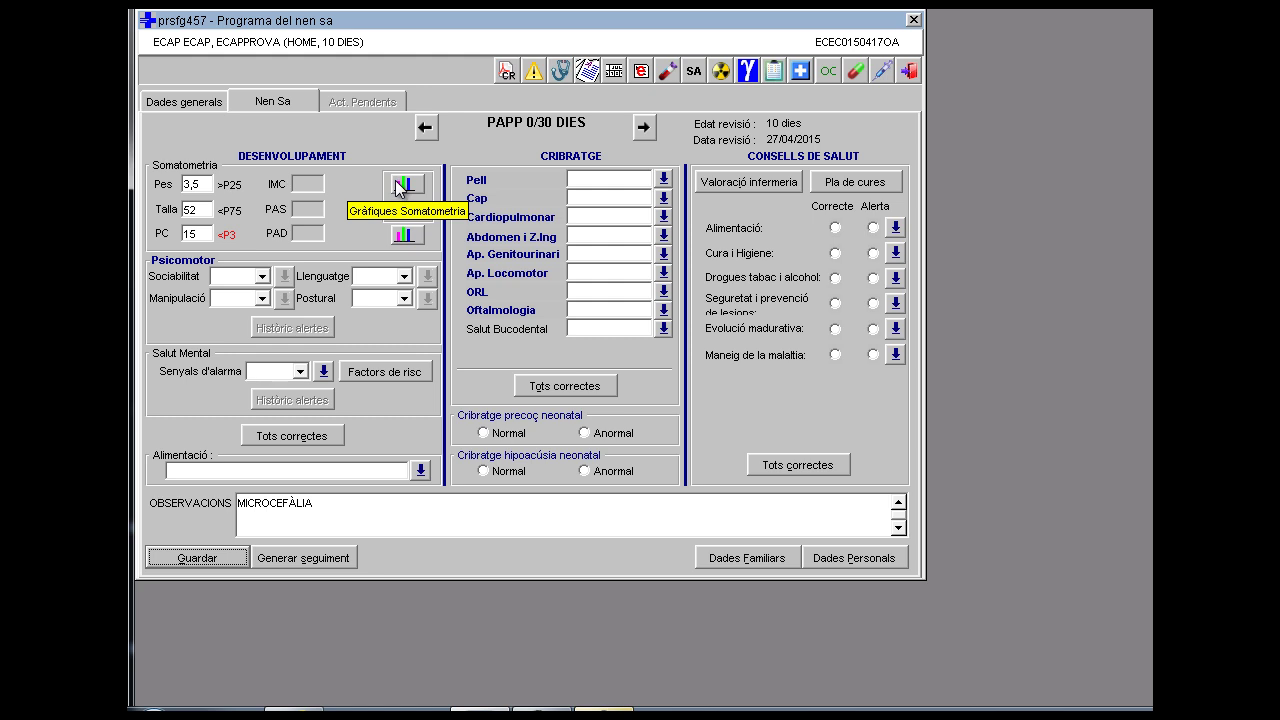
click(397, 175)
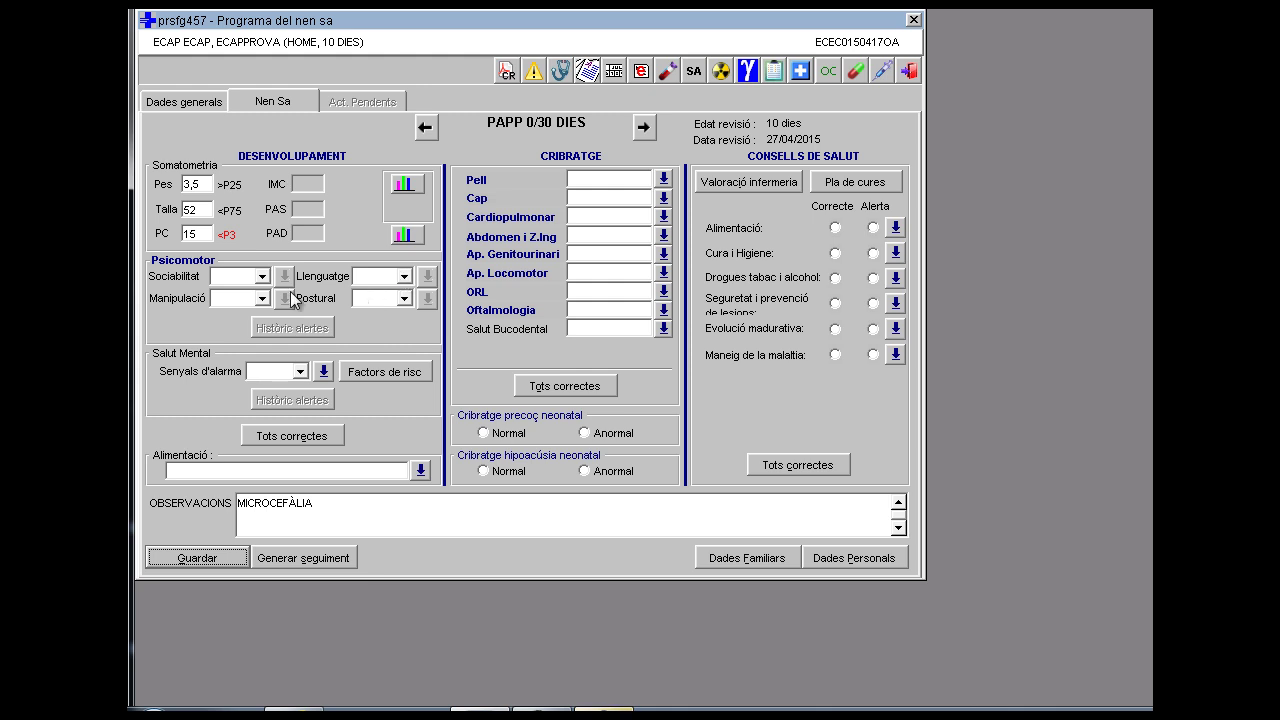
Try the Anormal rating for language in the psychomotor section and change it to Normal
click(403, 277)
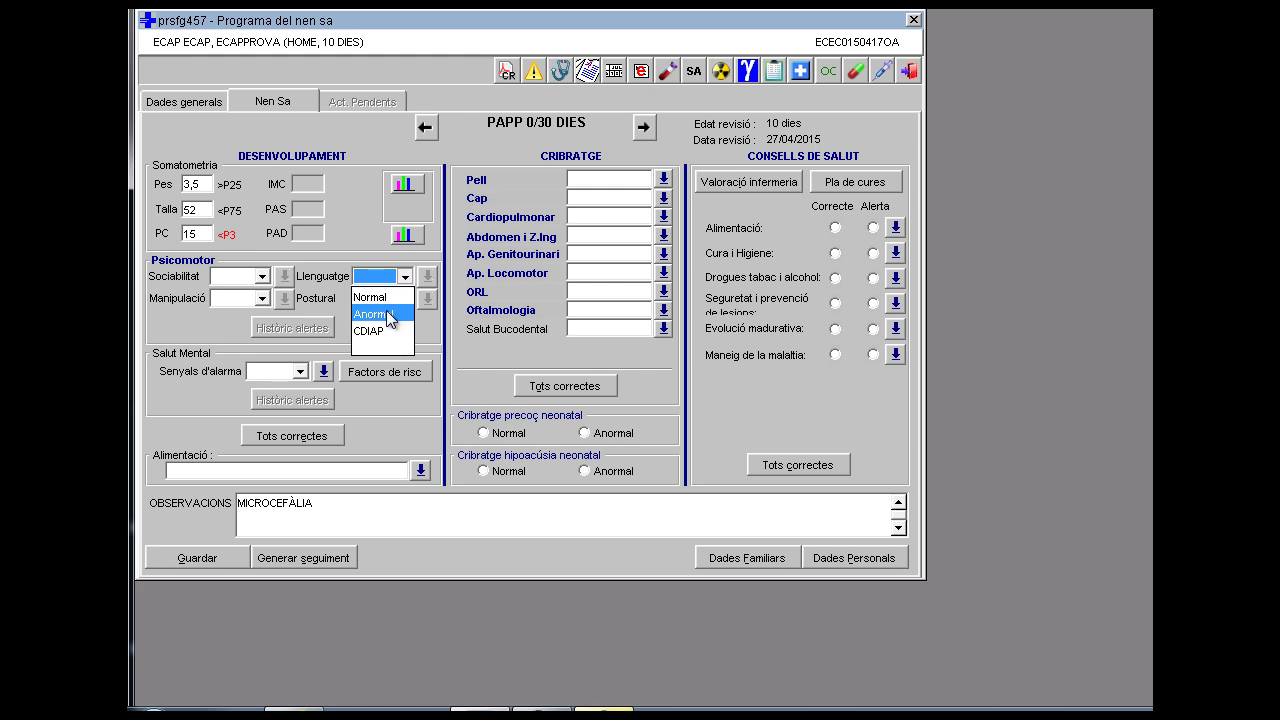
click(400, 313)
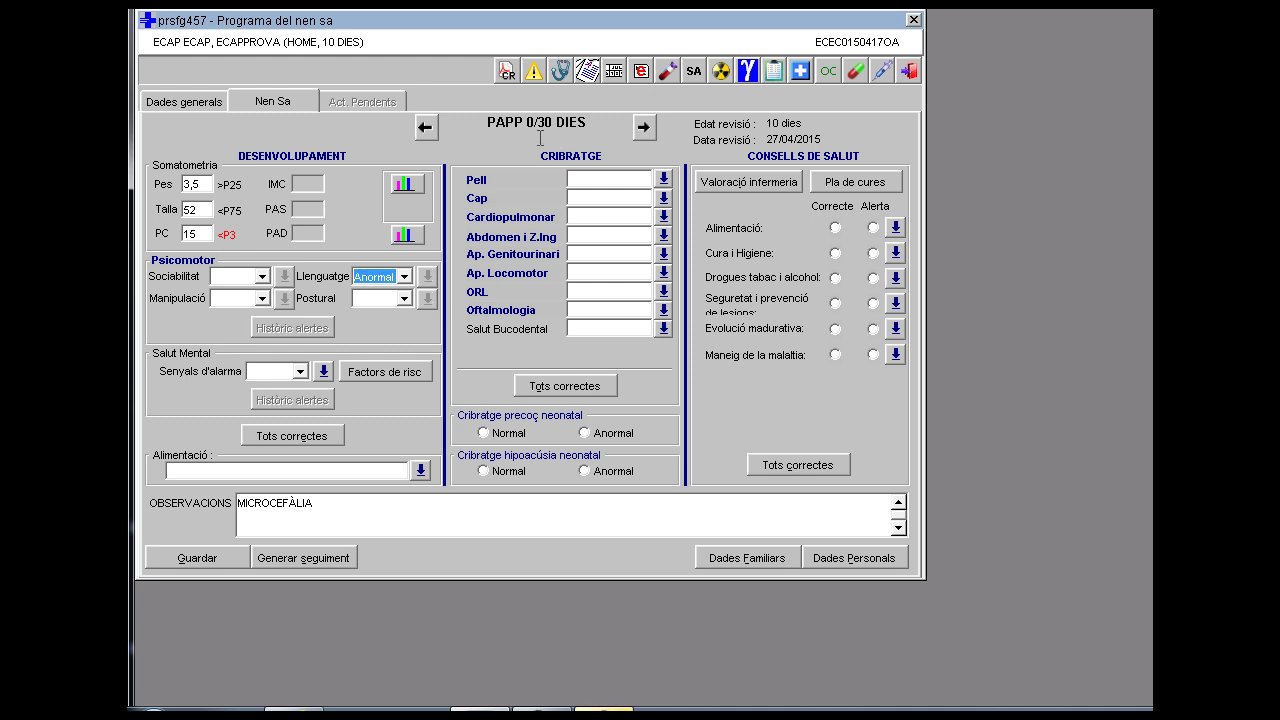
click(406, 277)
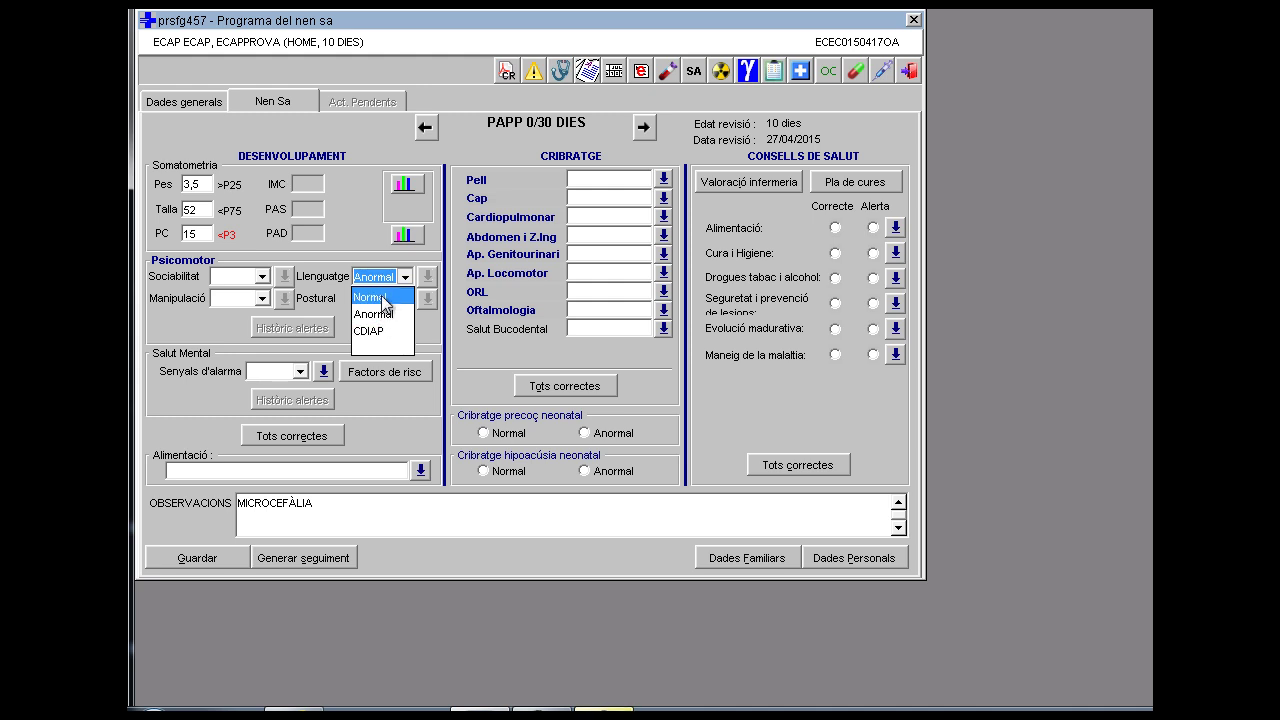
click(375, 297)
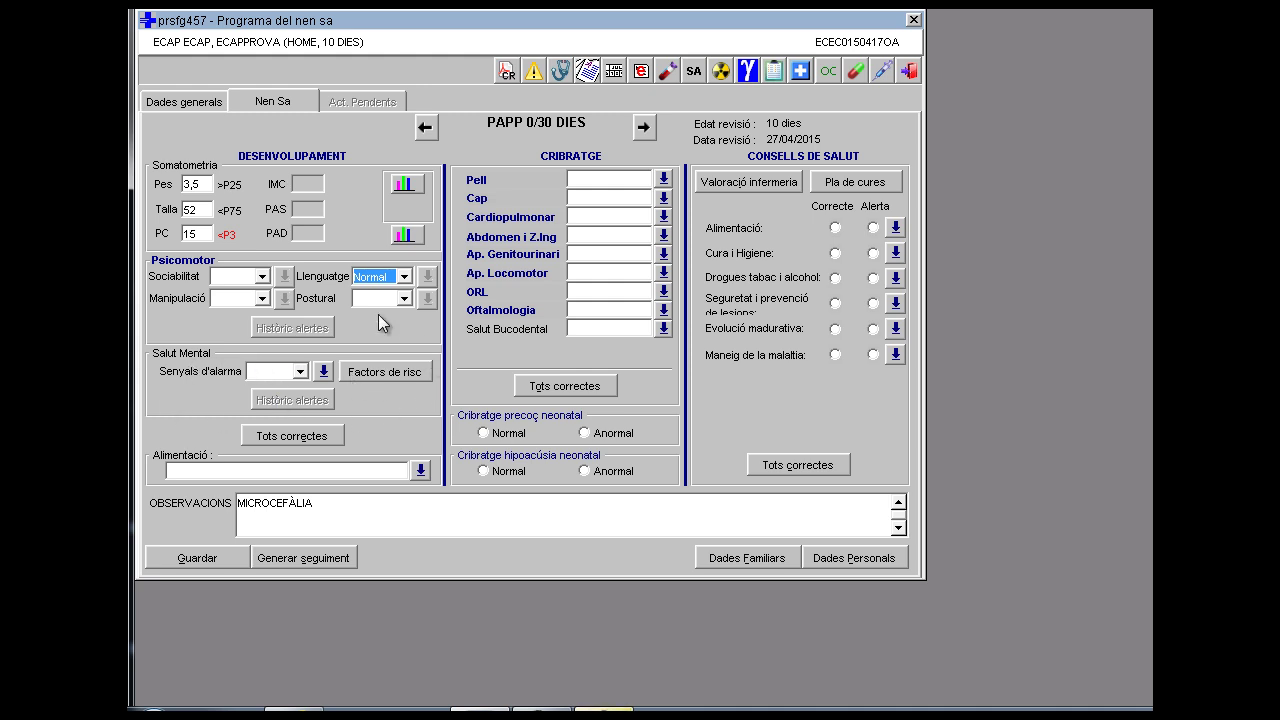
View the mental health warning signs and risk factors lists, leaving both without saving a selection
click(321, 372)
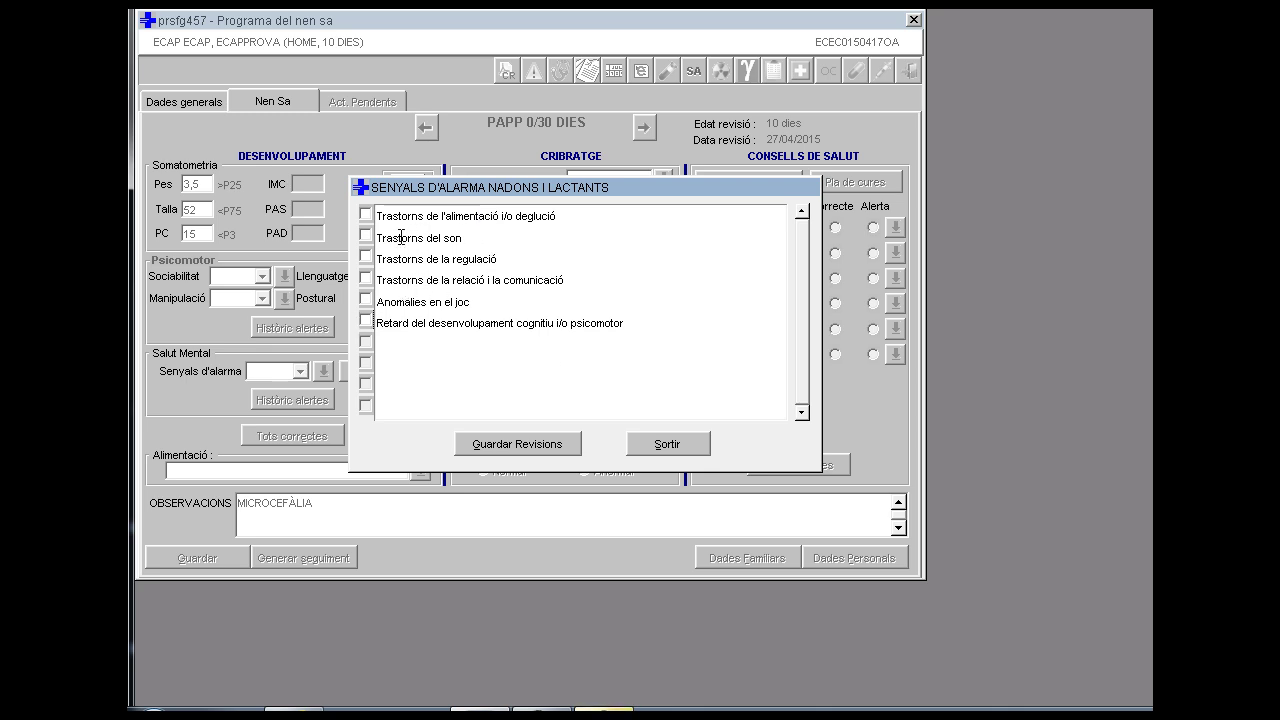
click(666, 443)
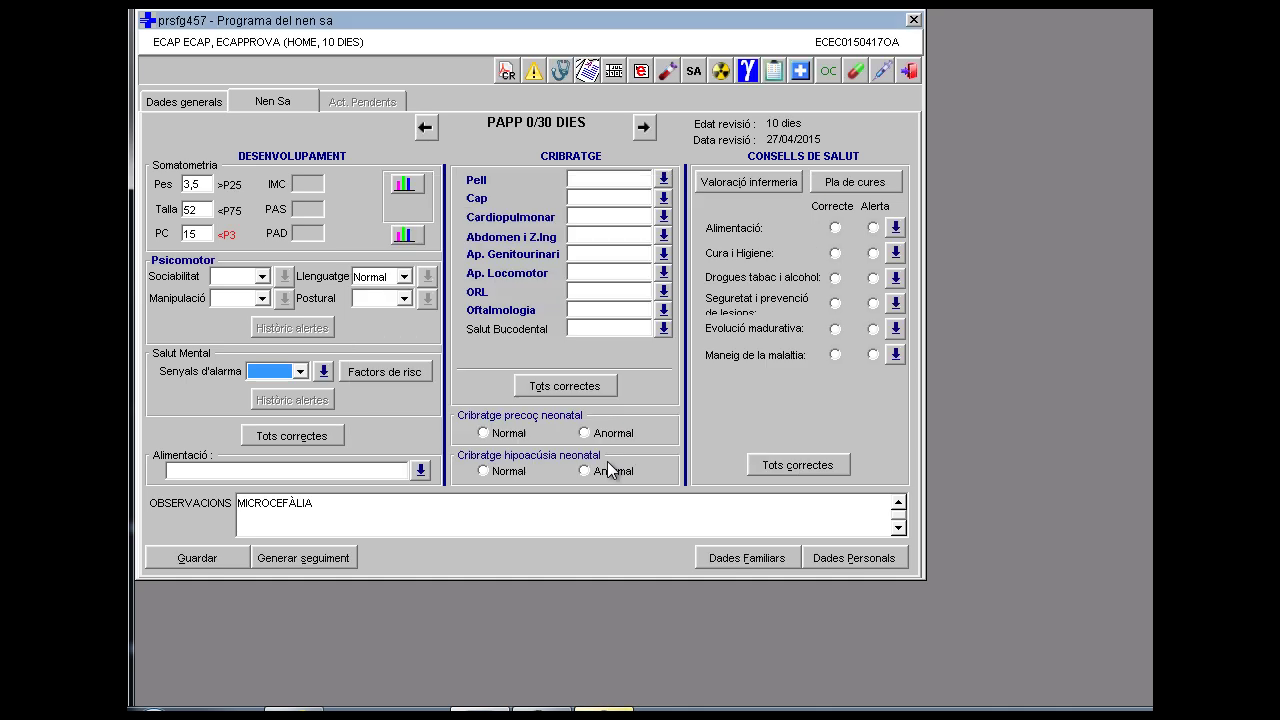
click(382, 370)
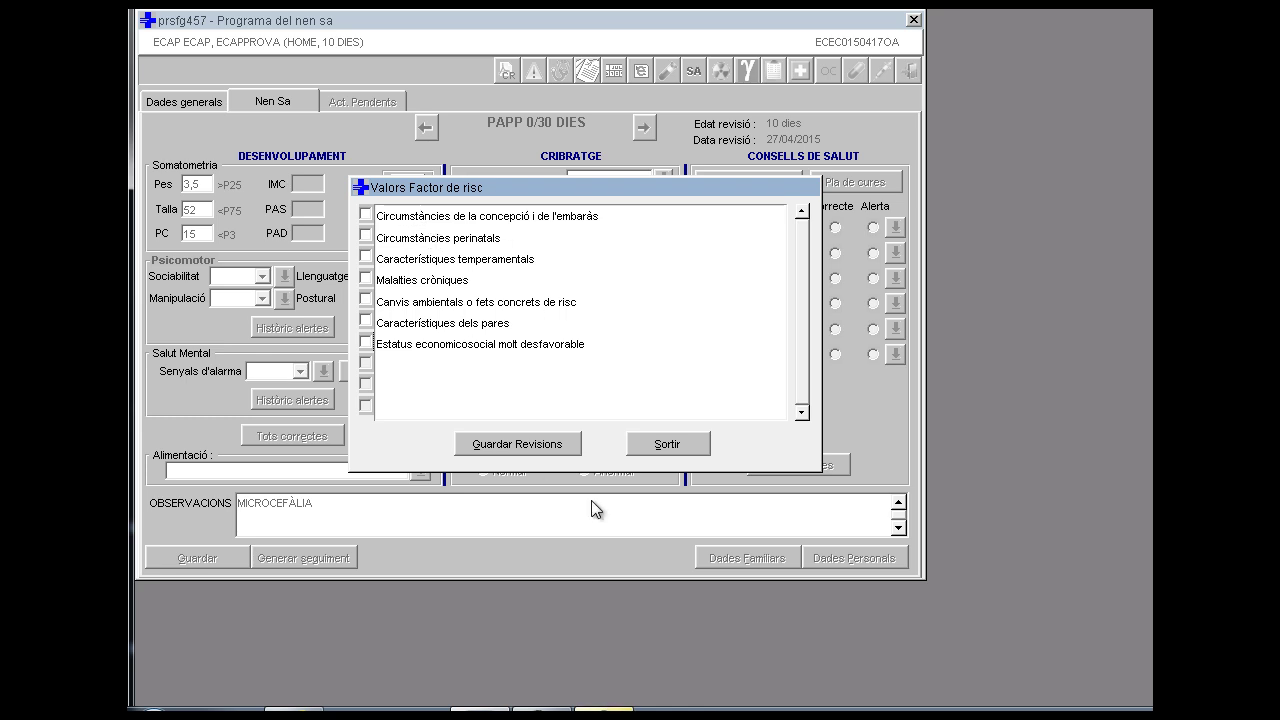
click(677, 442)
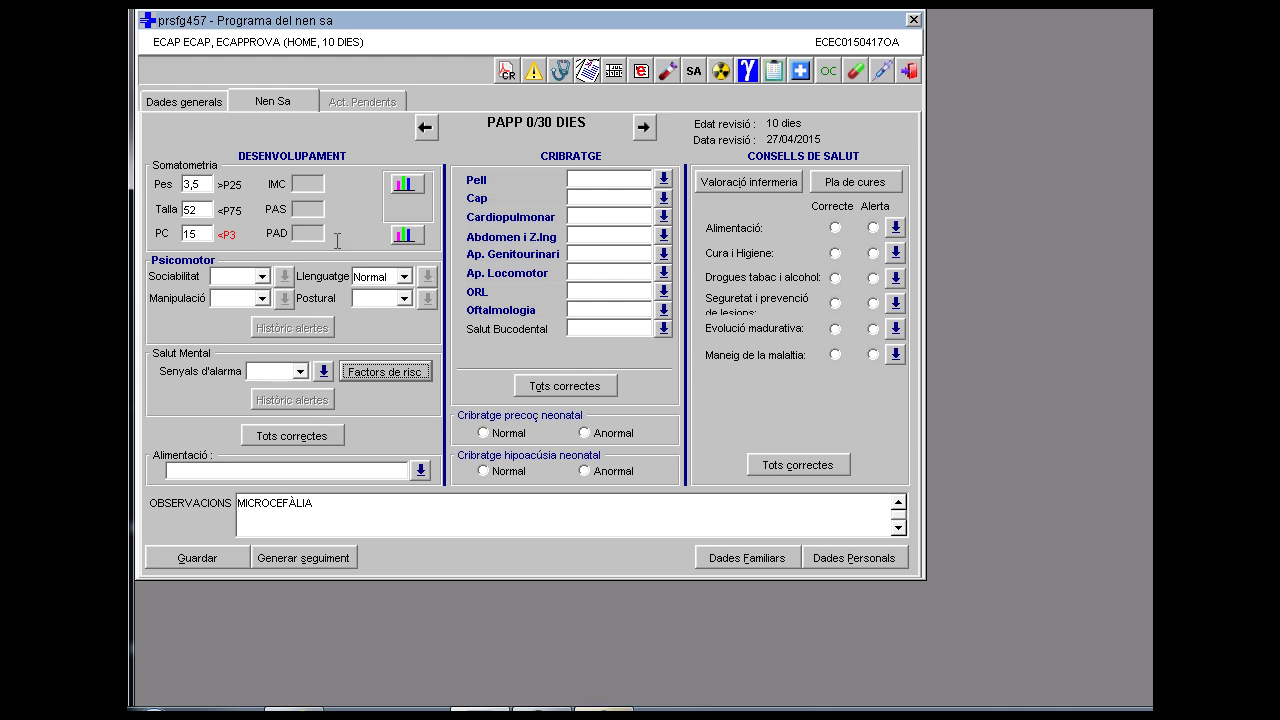
Mark all development items as correct and record Llet Adaptada1 at age 0 in the patient's feeding evolution
click(292, 442)
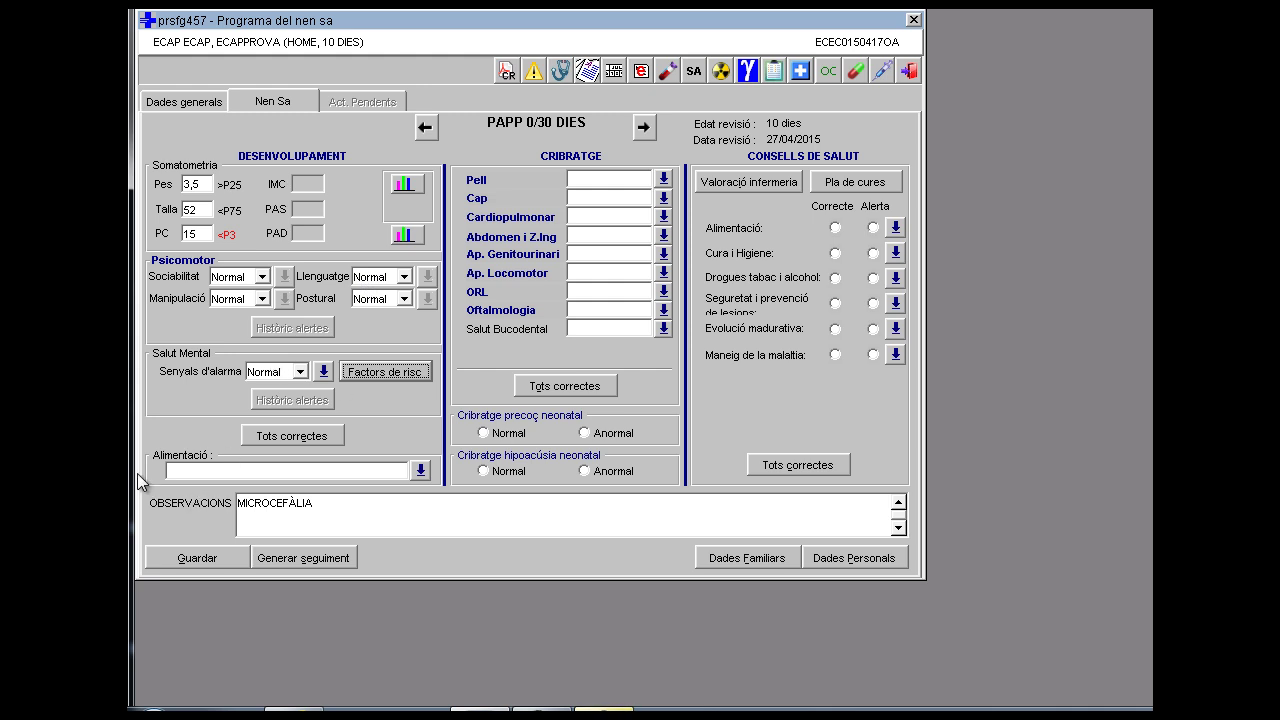
click(421, 470)
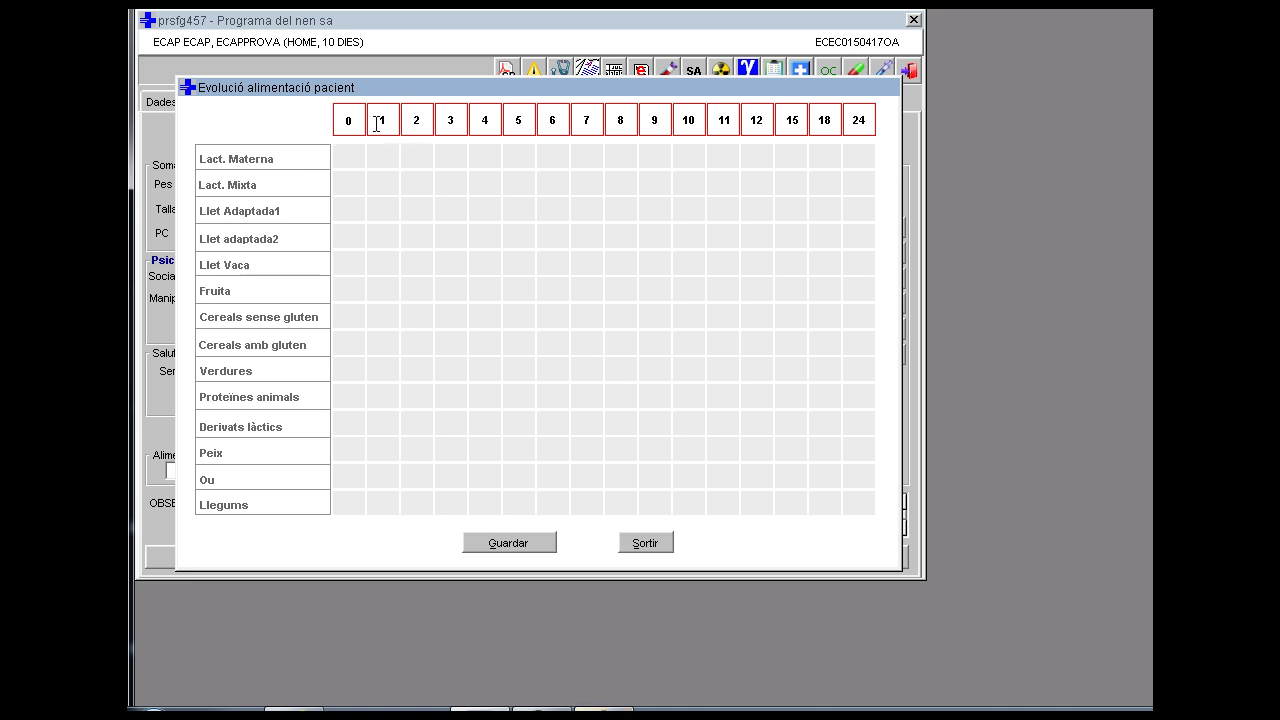
click(350, 157)
click(349, 160)
click(349, 160)
click(352, 186)
click(352, 186)
click(350, 211)
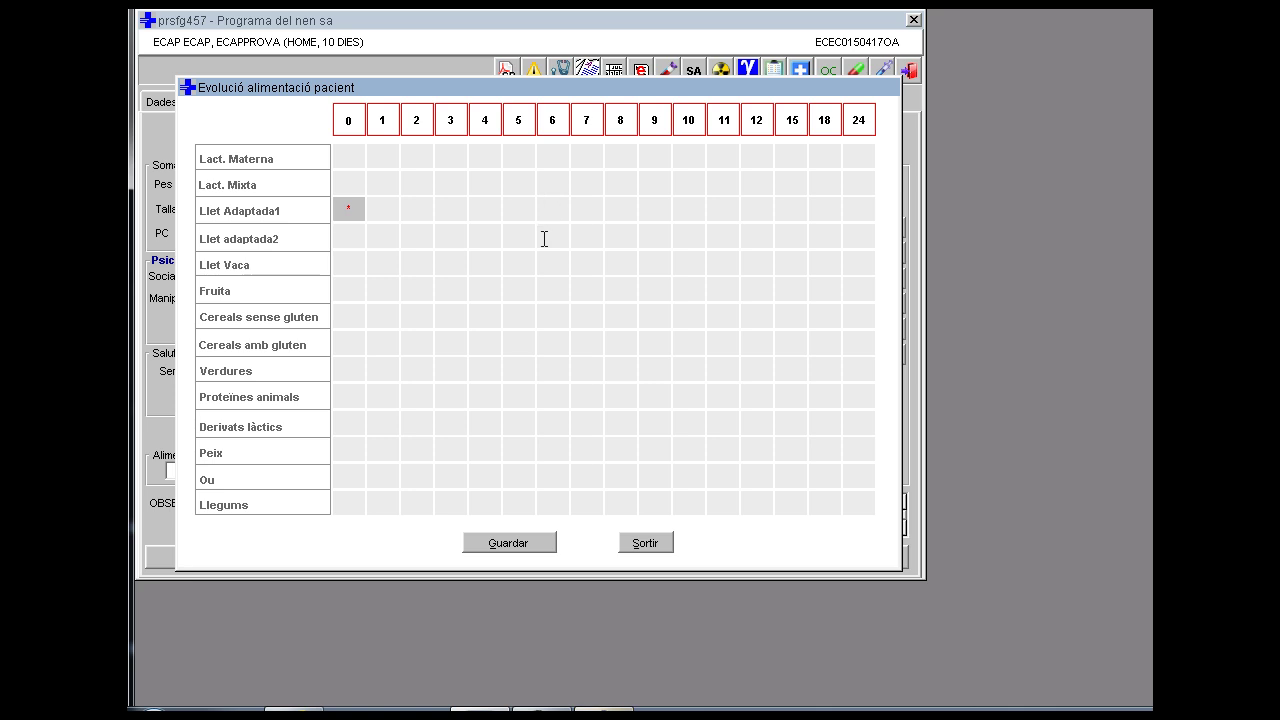
Try to mark Cereals sense gluten at age 5 and save the feeding evolution
click(520, 318)
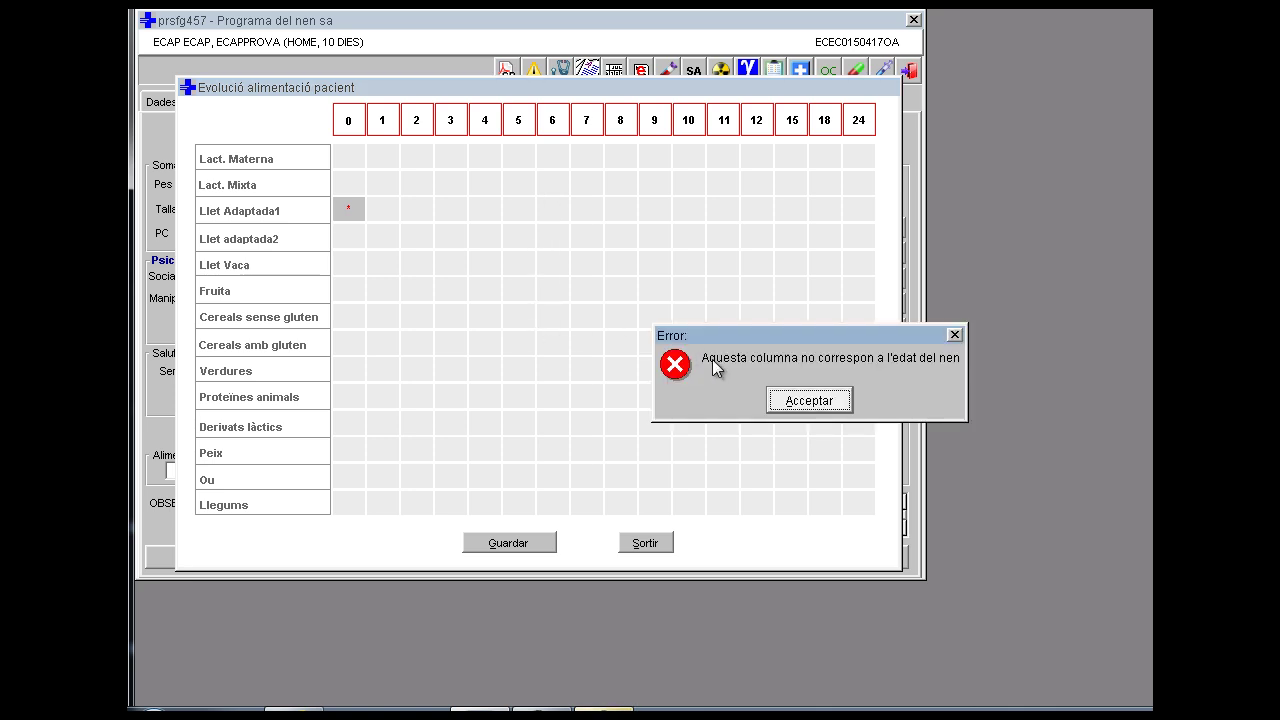
click(826, 408)
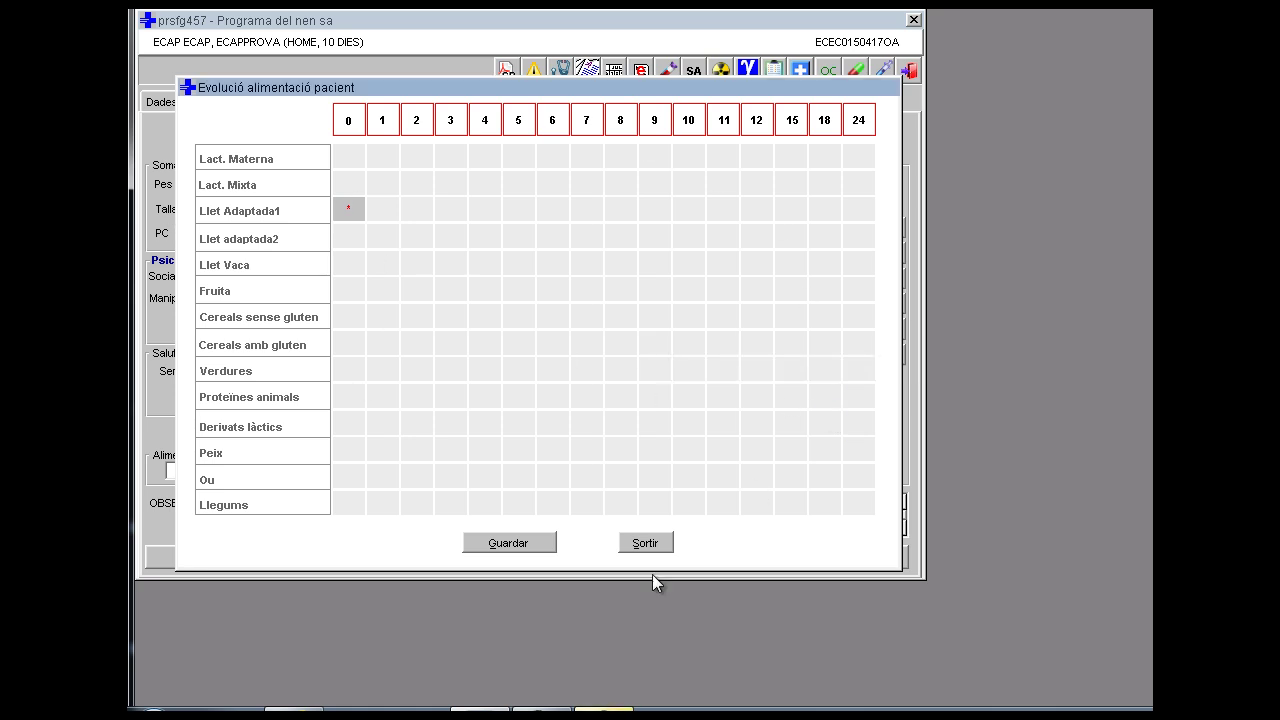
click(513, 543)
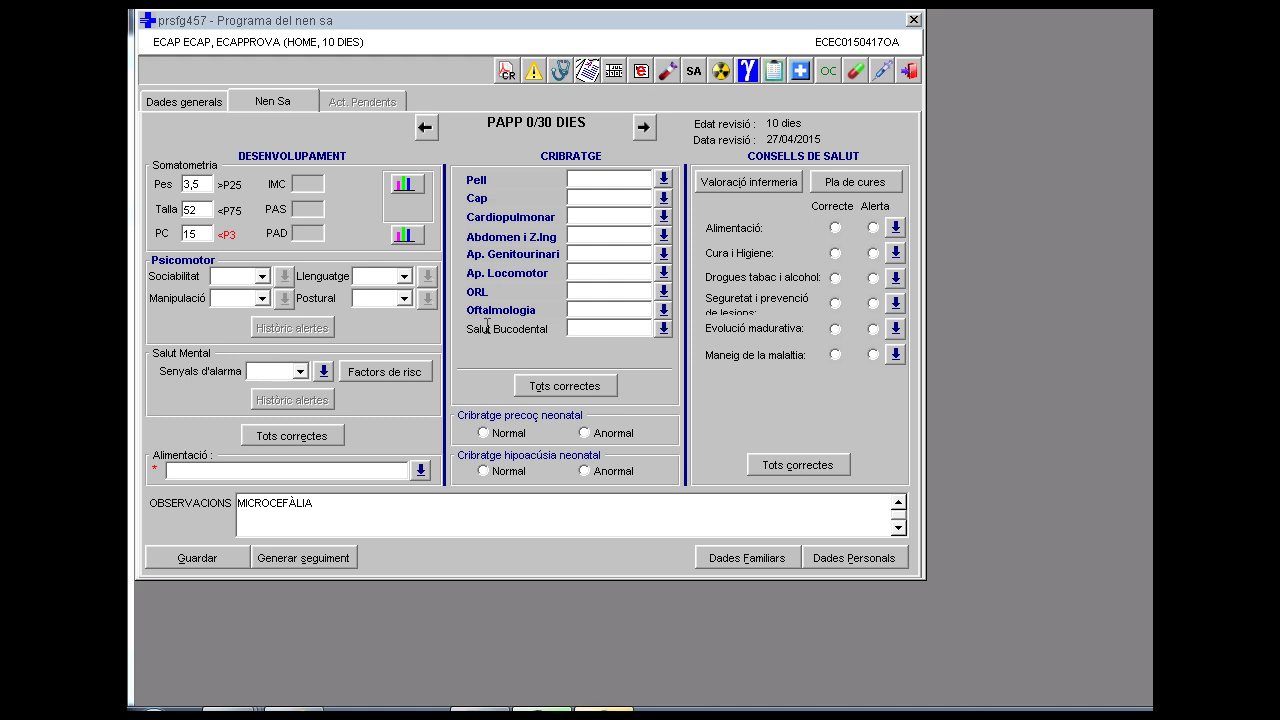
Record Ictericia as the skin screening finding and save its P59.9 diagnosis with the comment NEN SÀ among the active problems
click(668, 182)
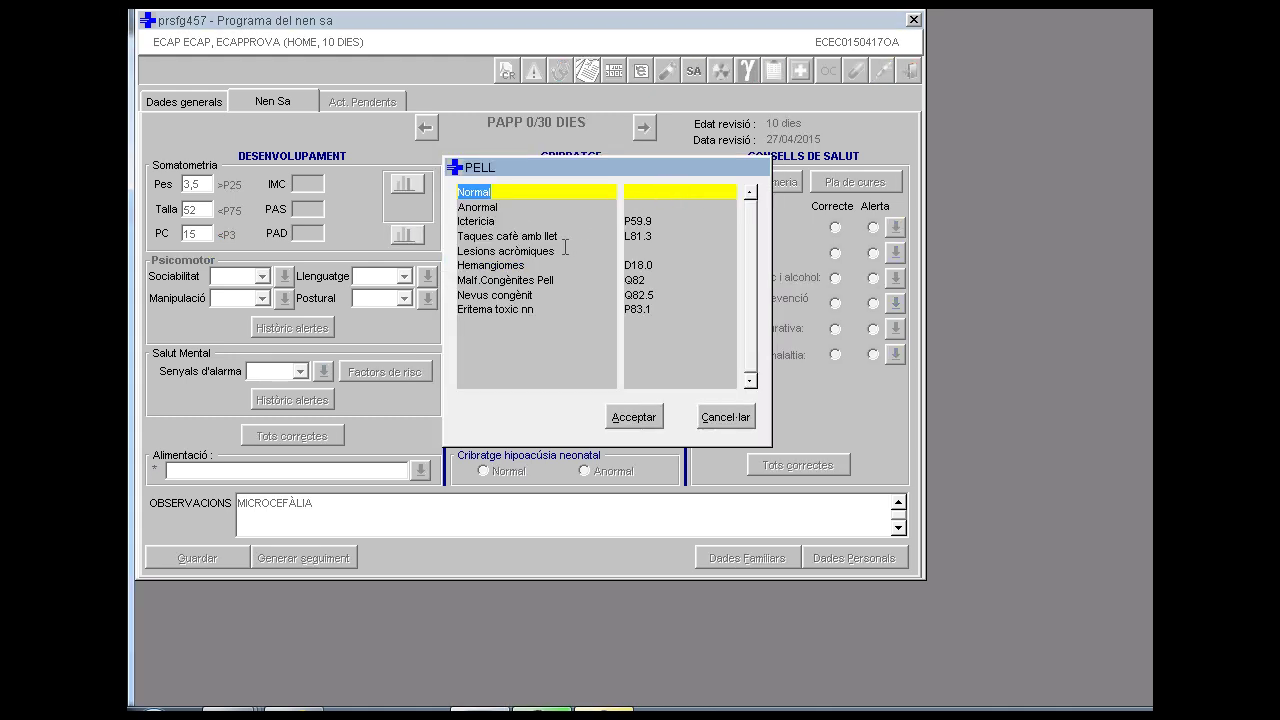
click(521, 223)
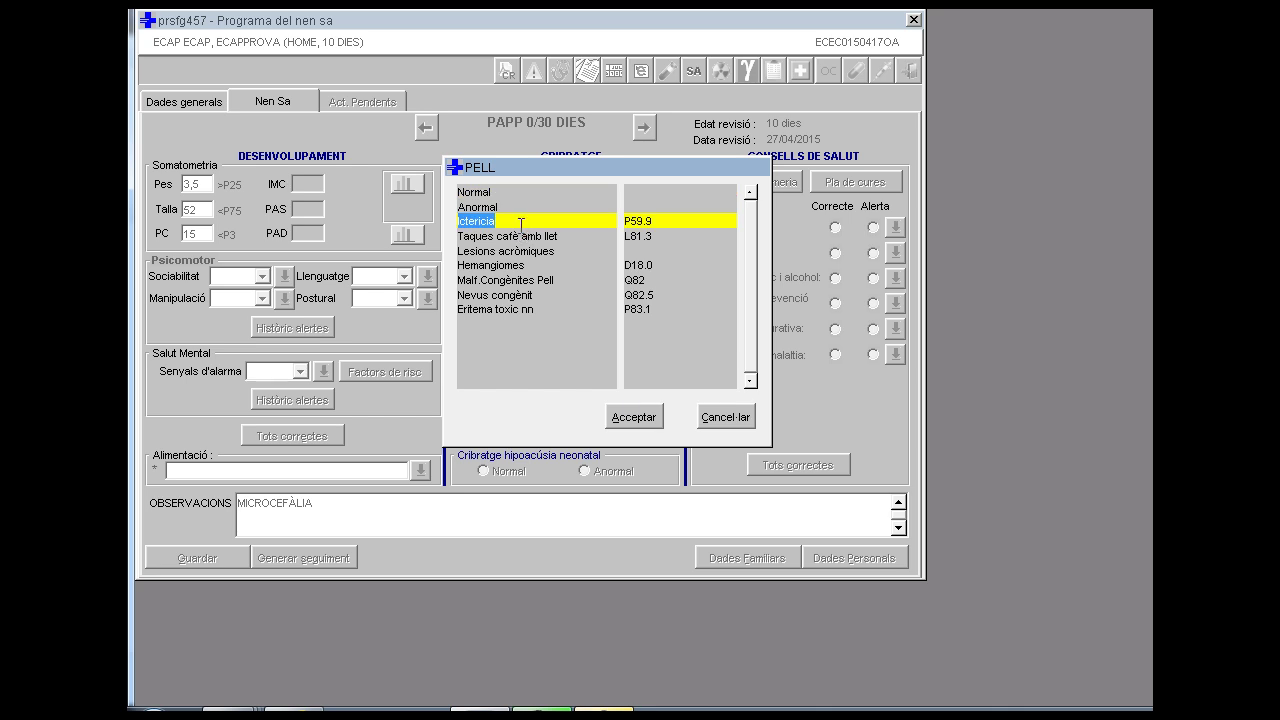
click(633, 417)
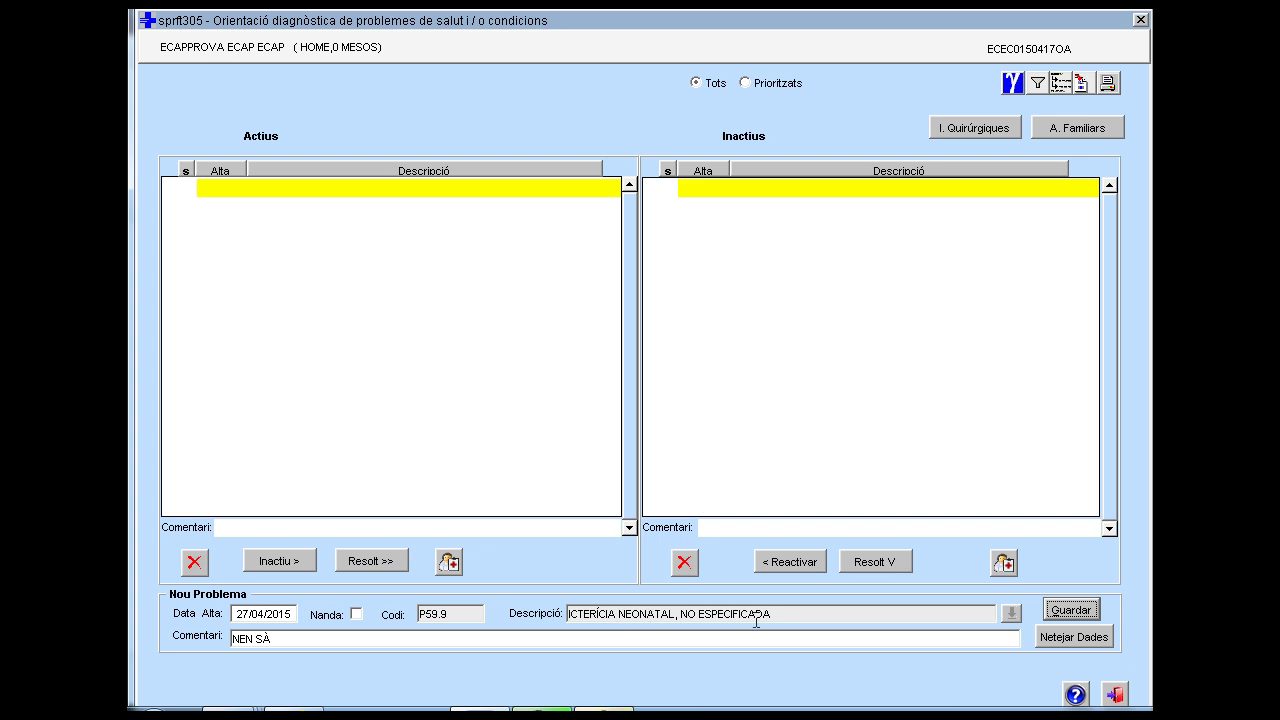
click(1070, 612)
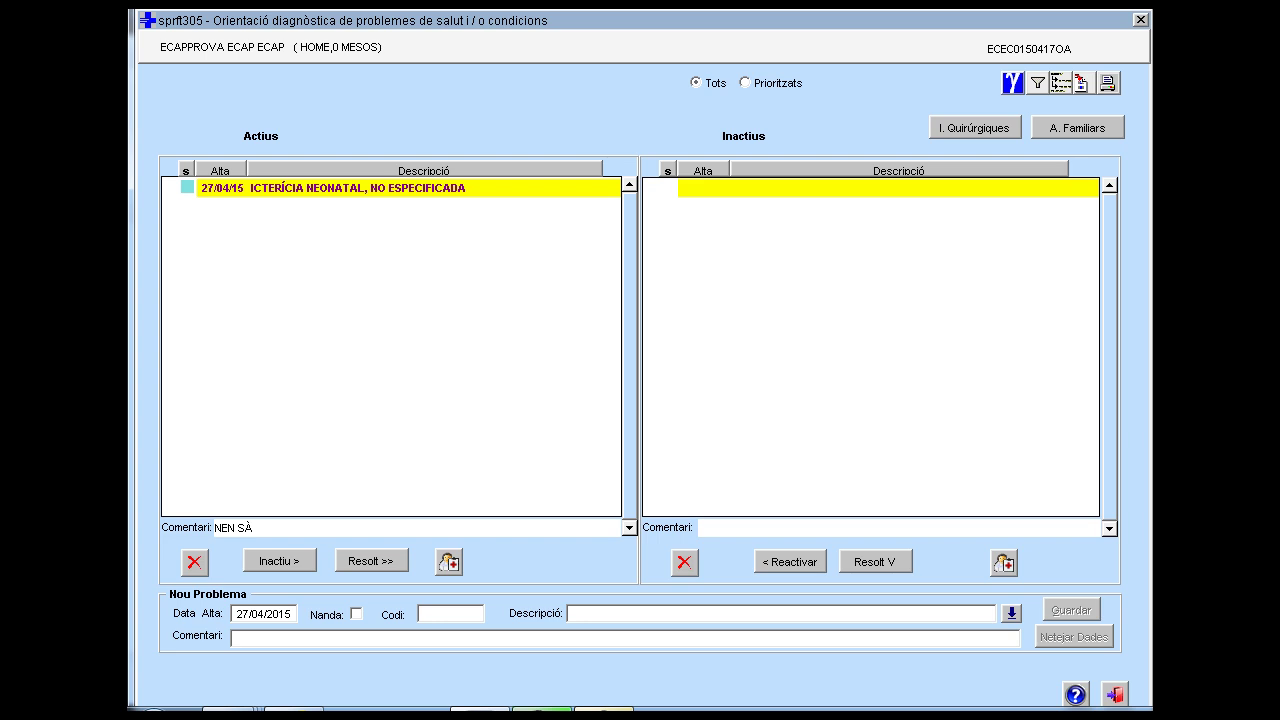
click(1114, 693)
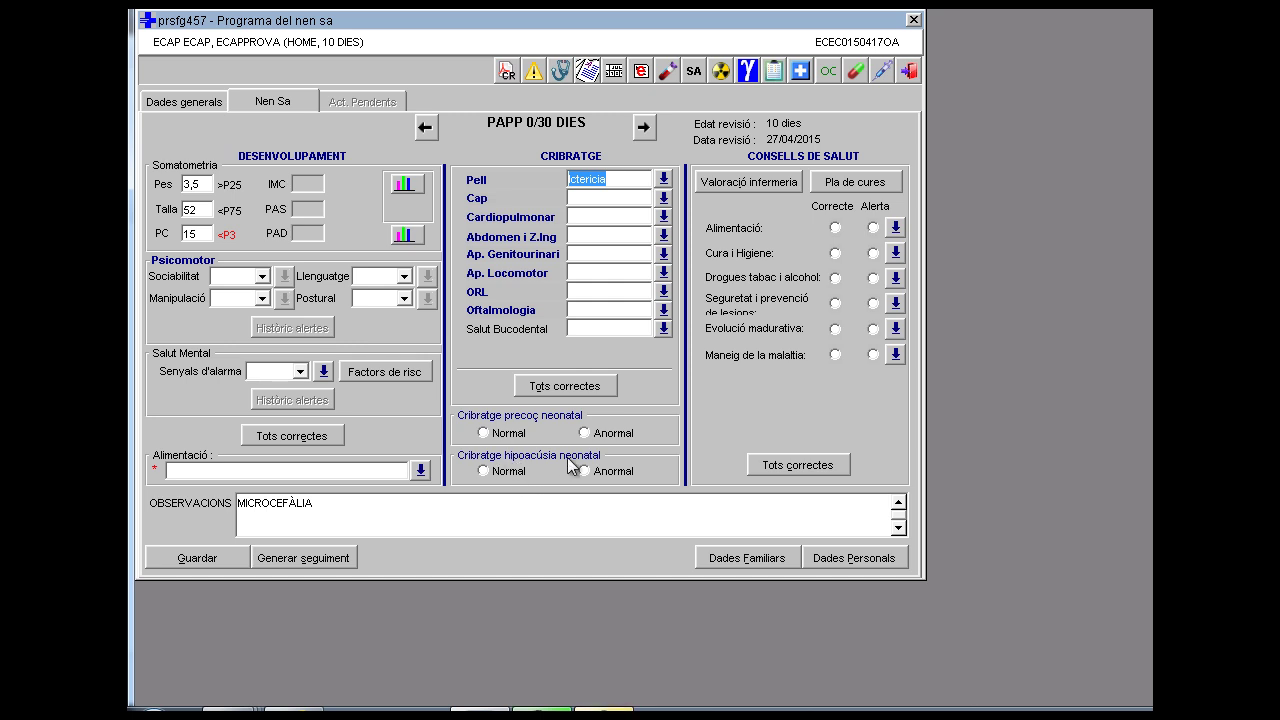
Mark the neonatal hearing loss screening as Normal and save the changes while switching to the general data
click(504, 469)
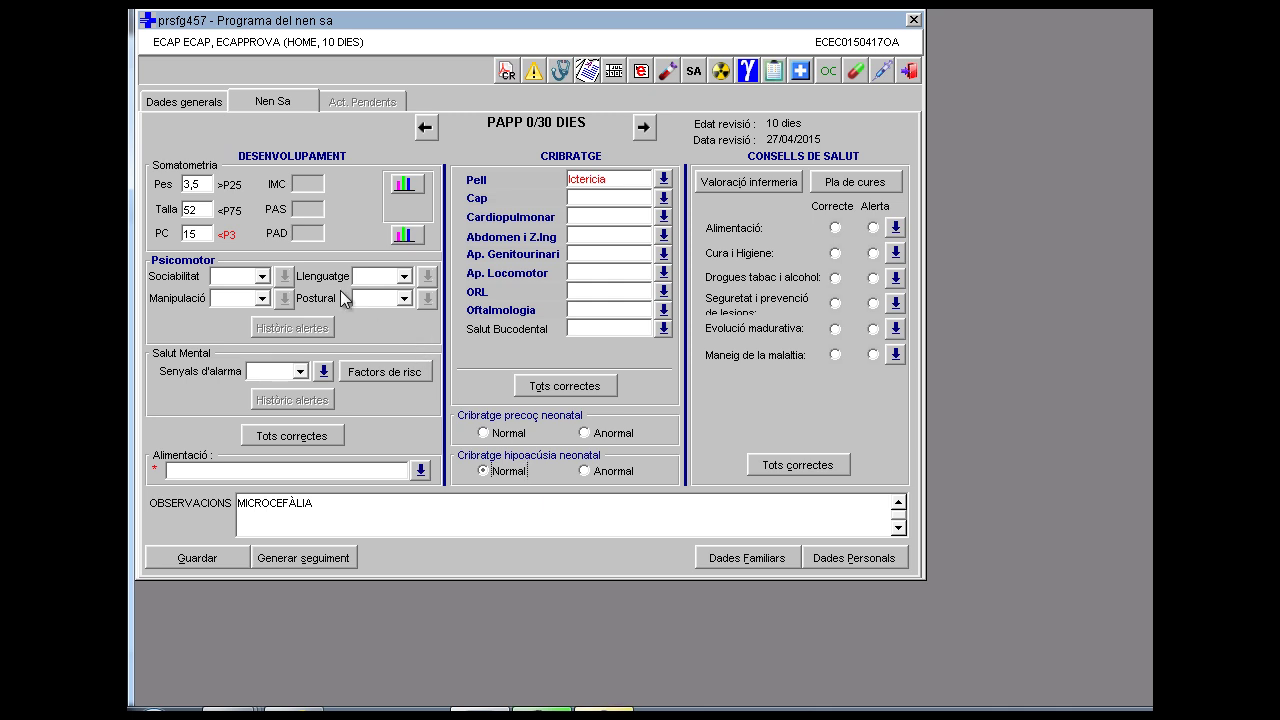
click(185, 104)
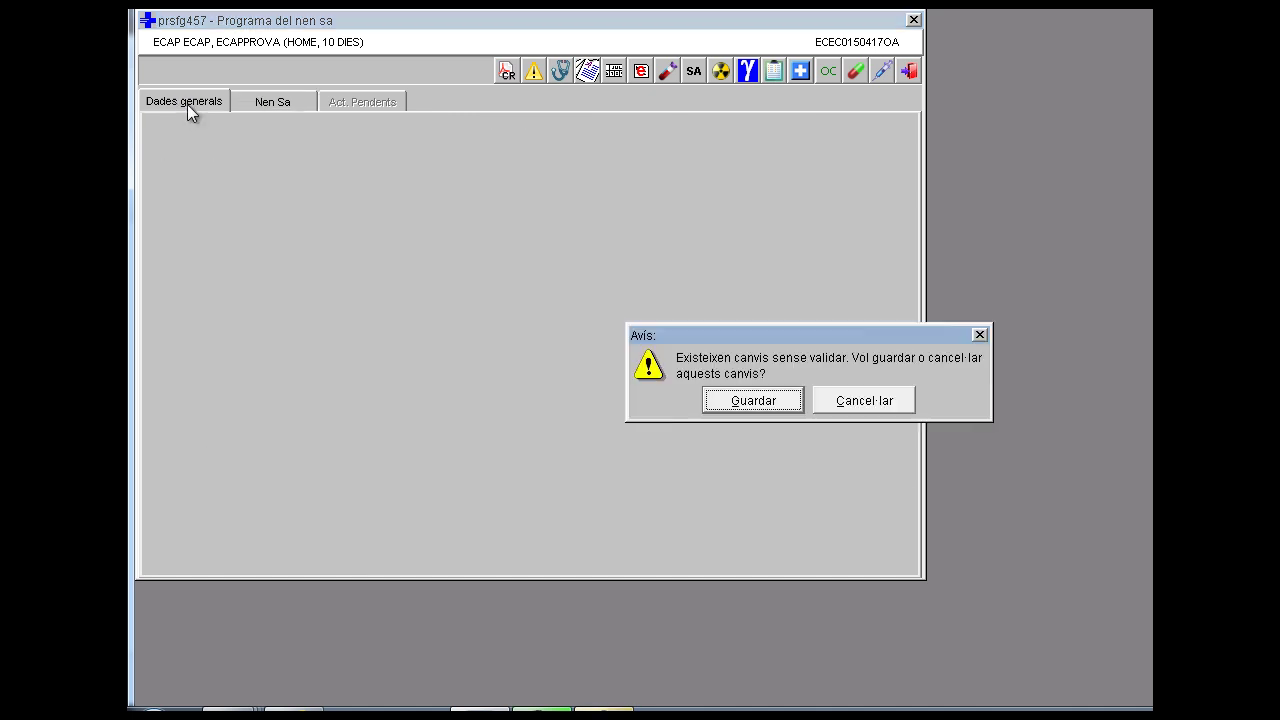
click(729, 399)
Check the birth data form and leave it without saving, and look at the nursing assessment from the healthy child review
click(492, 300)
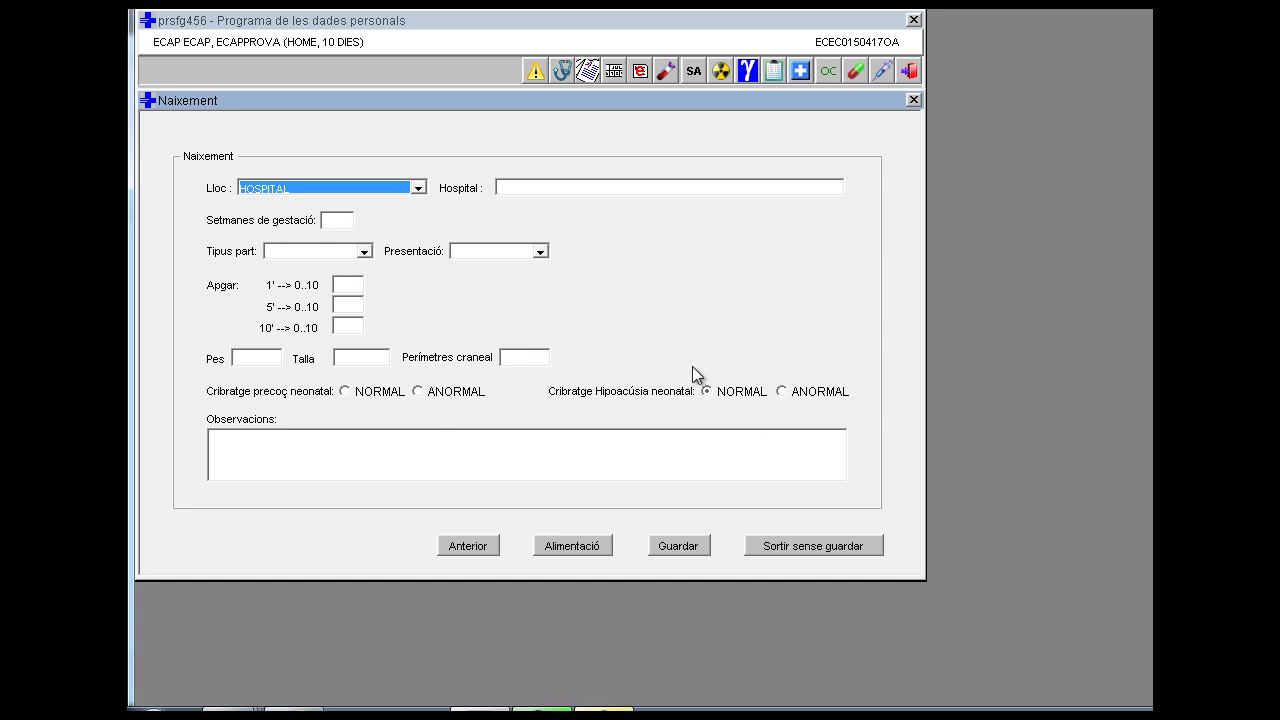
click(793, 545)
click(285, 102)
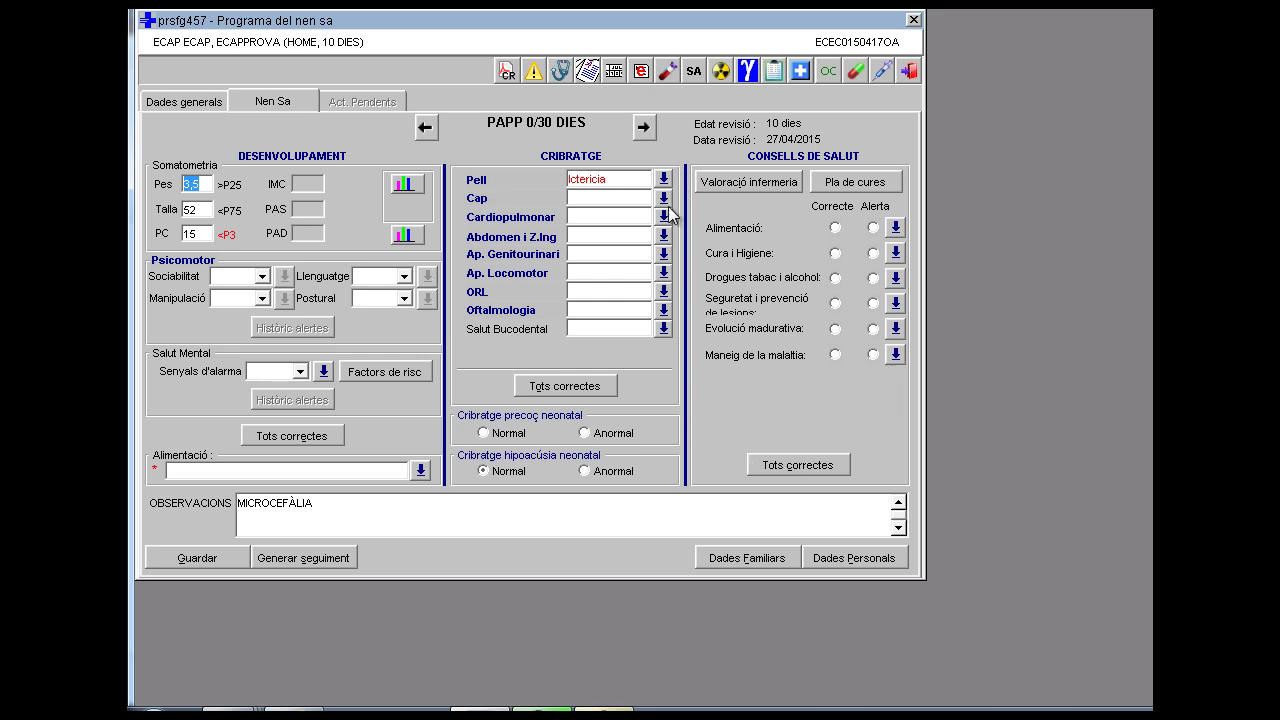
click(734, 181)
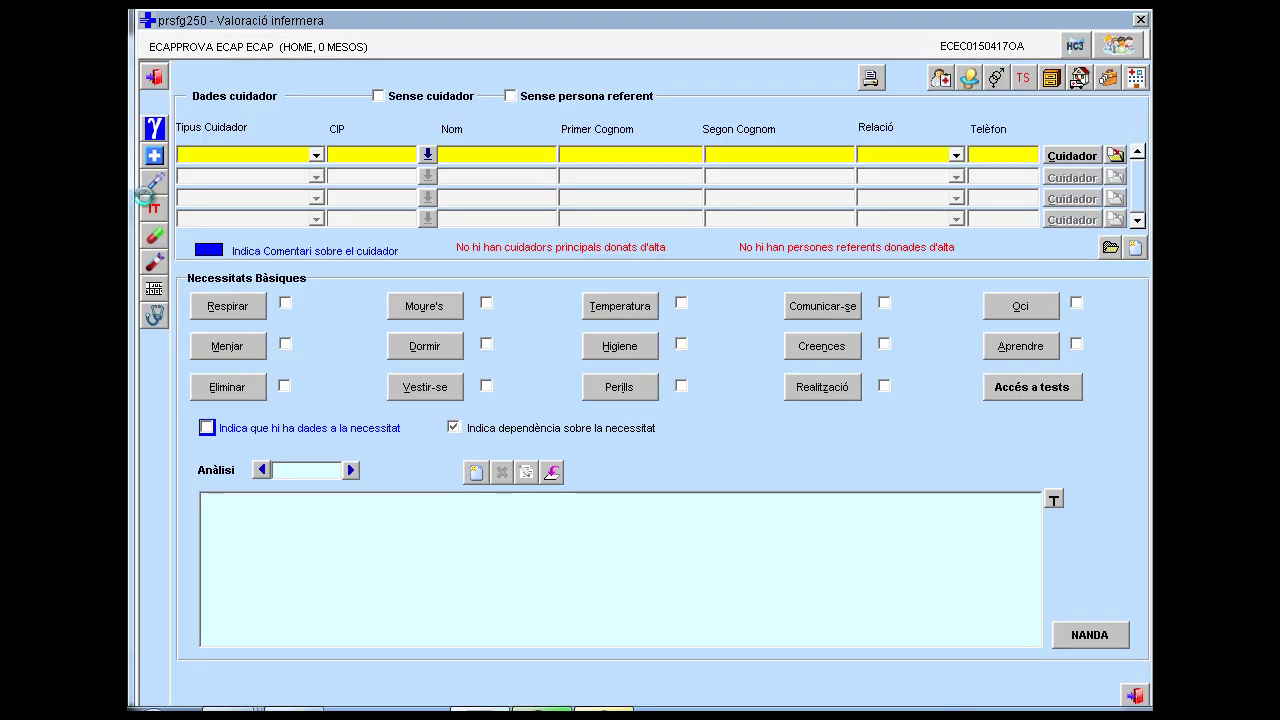
click(154, 77)
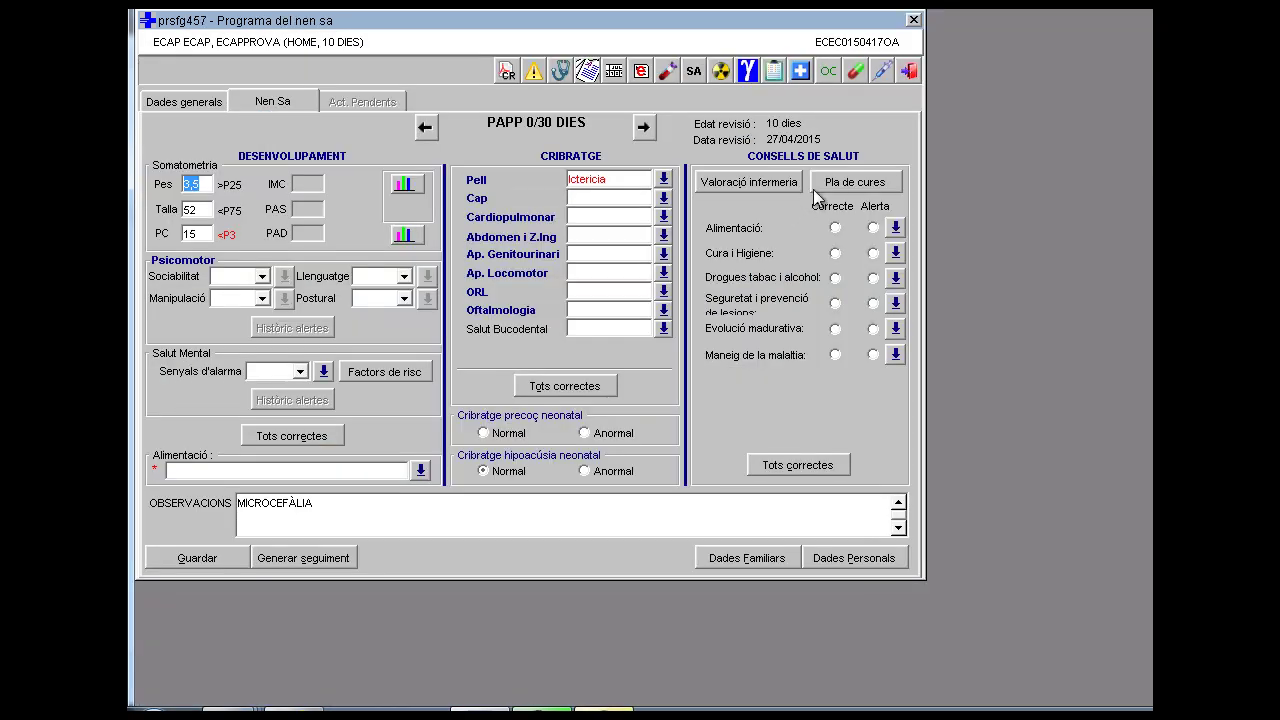
Record the breastfeeding support intervention as done on 27/04/15 in the care plan, without a comment, and save it
click(840, 183)
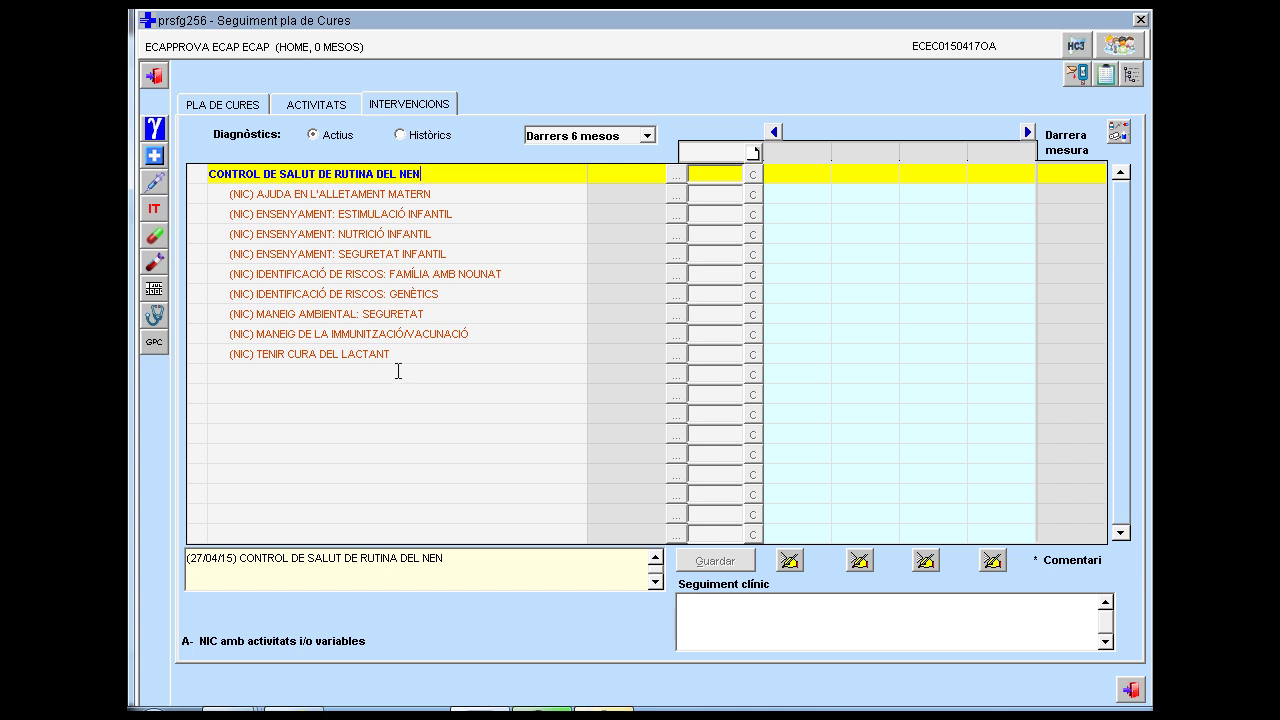
click(697, 156)
click(713, 196)
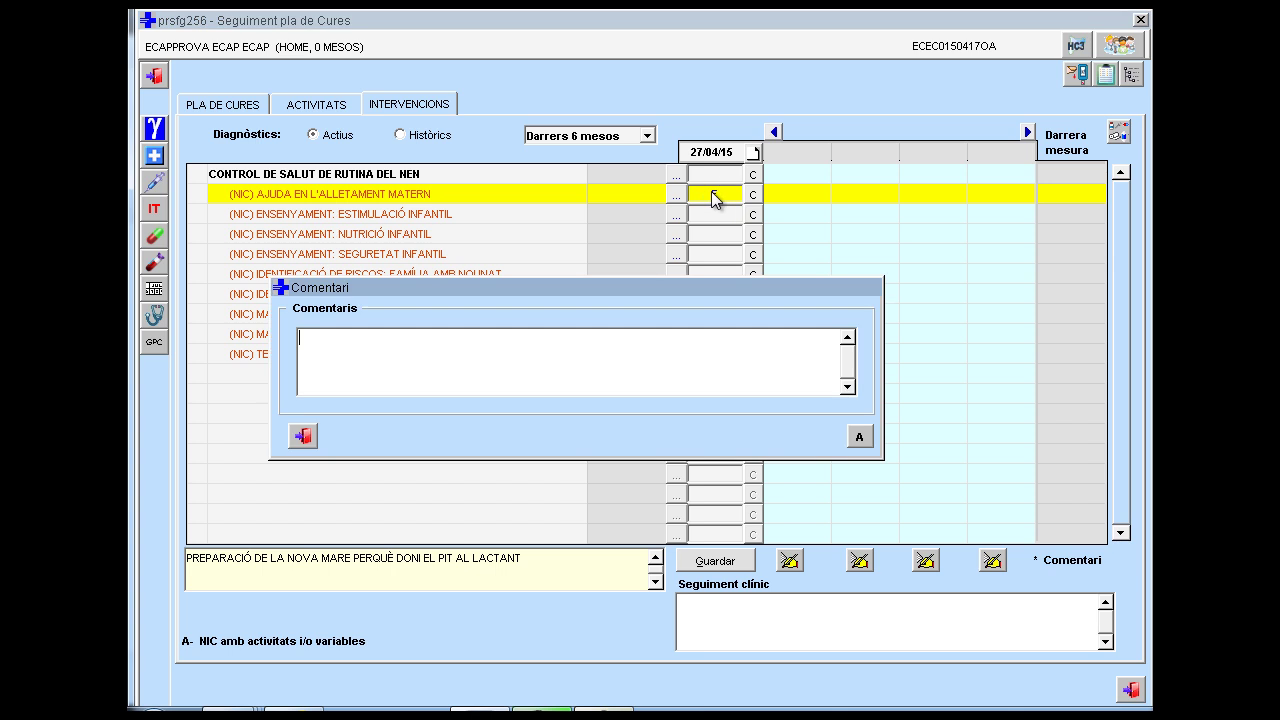
click(302, 436)
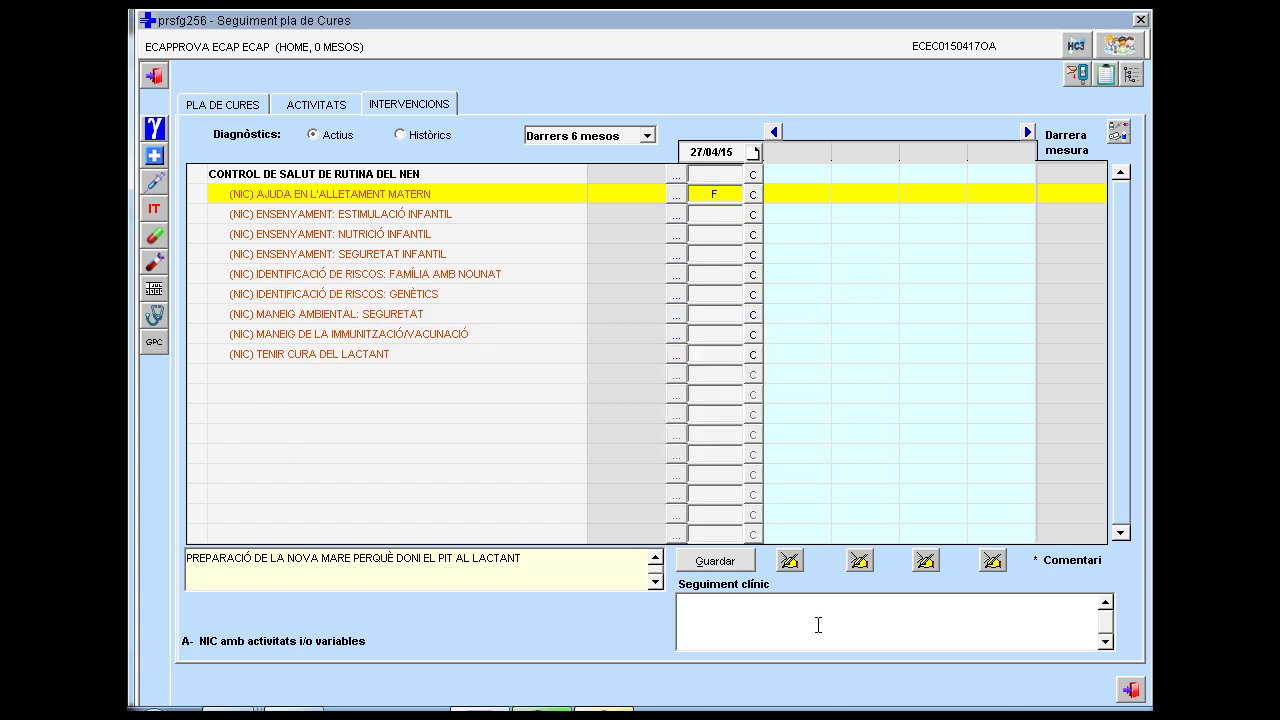
click(716, 561)
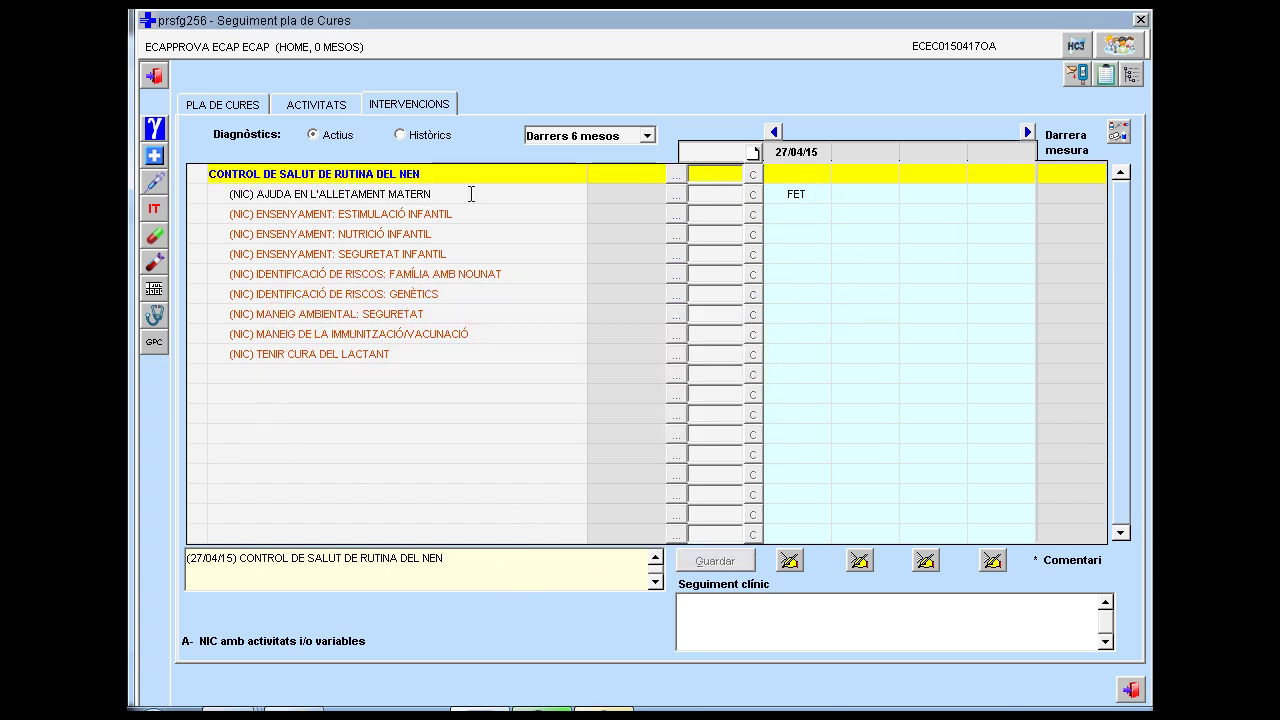
click(154, 75)
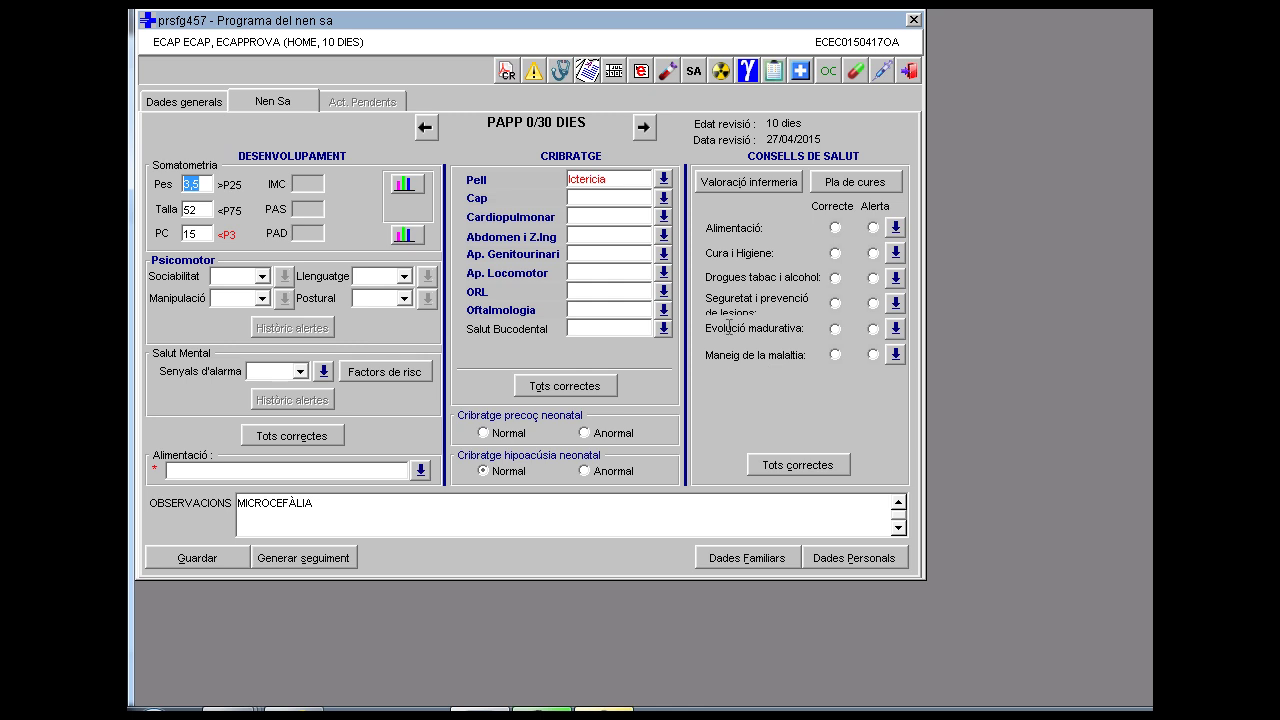
Mark all health advice items as correct after consulting the care and hygiene advice list
click(837, 229)
click(893, 253)
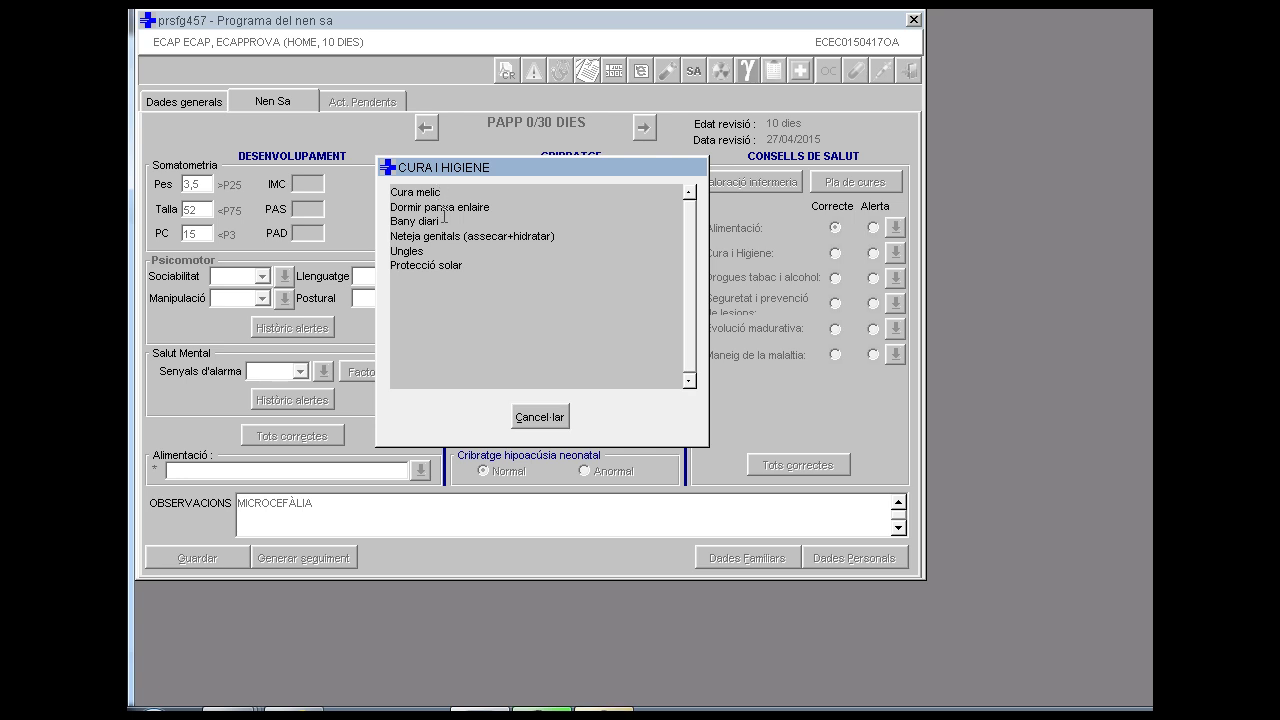
click(434, 191)
click(552, 403)
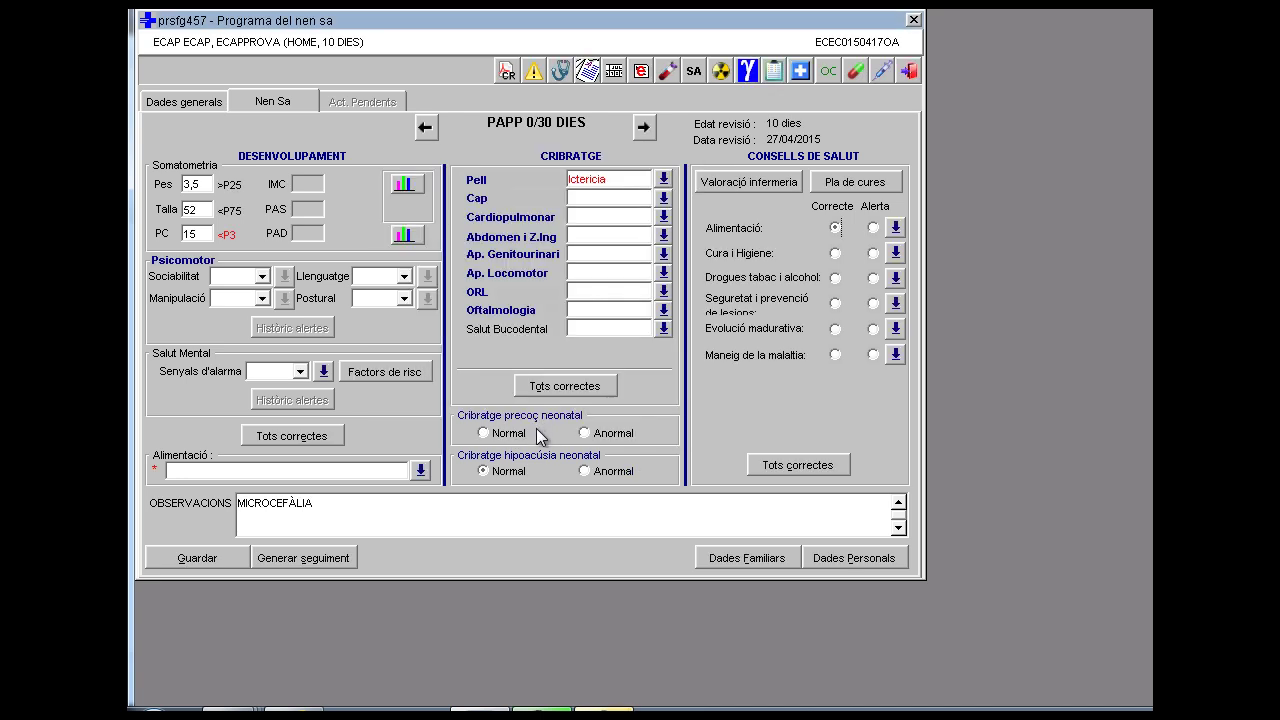
click(798, 464)
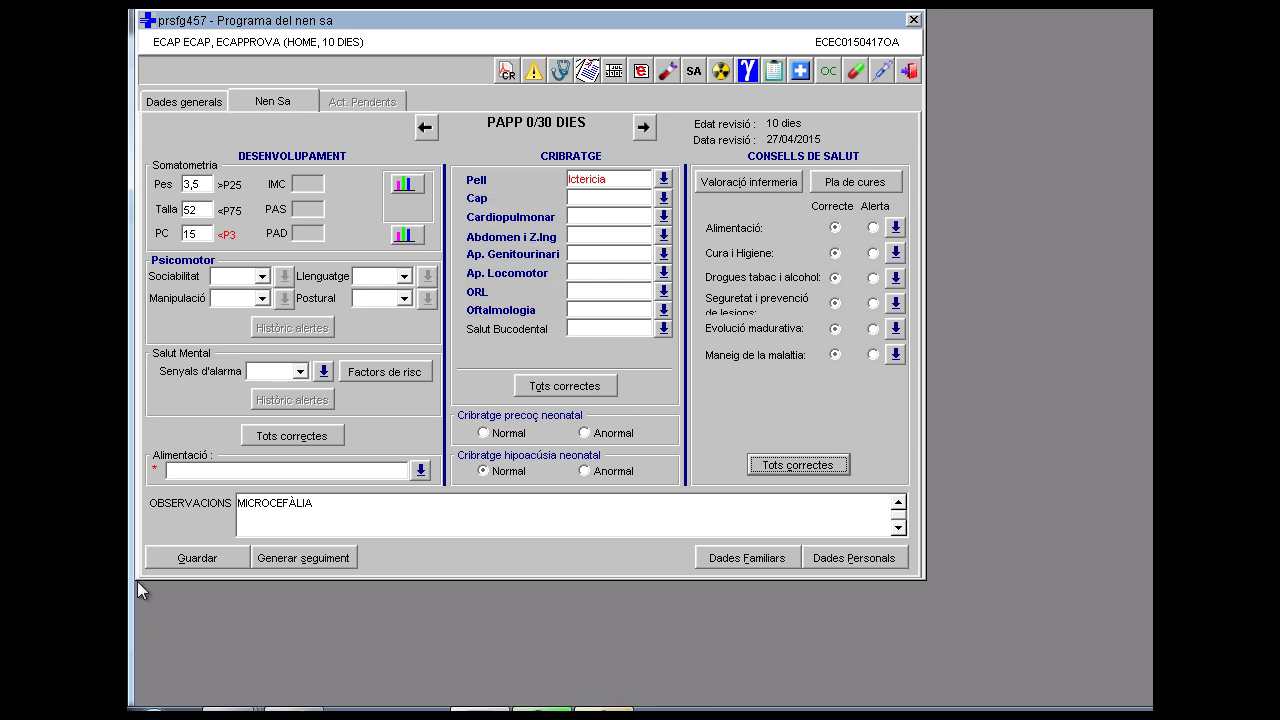
Save the current review and generate its follow-up entry, keeping the existing observations text
click(486, 520)
click(487, 521)
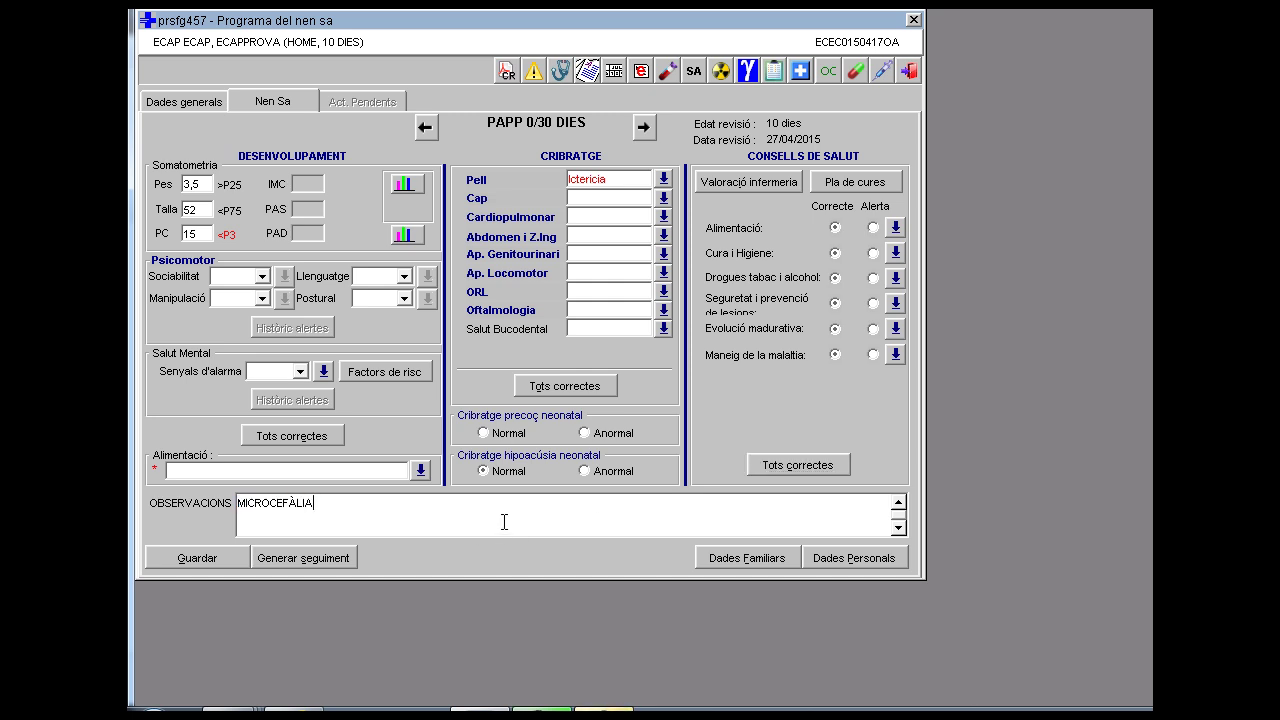
click(204, 562)
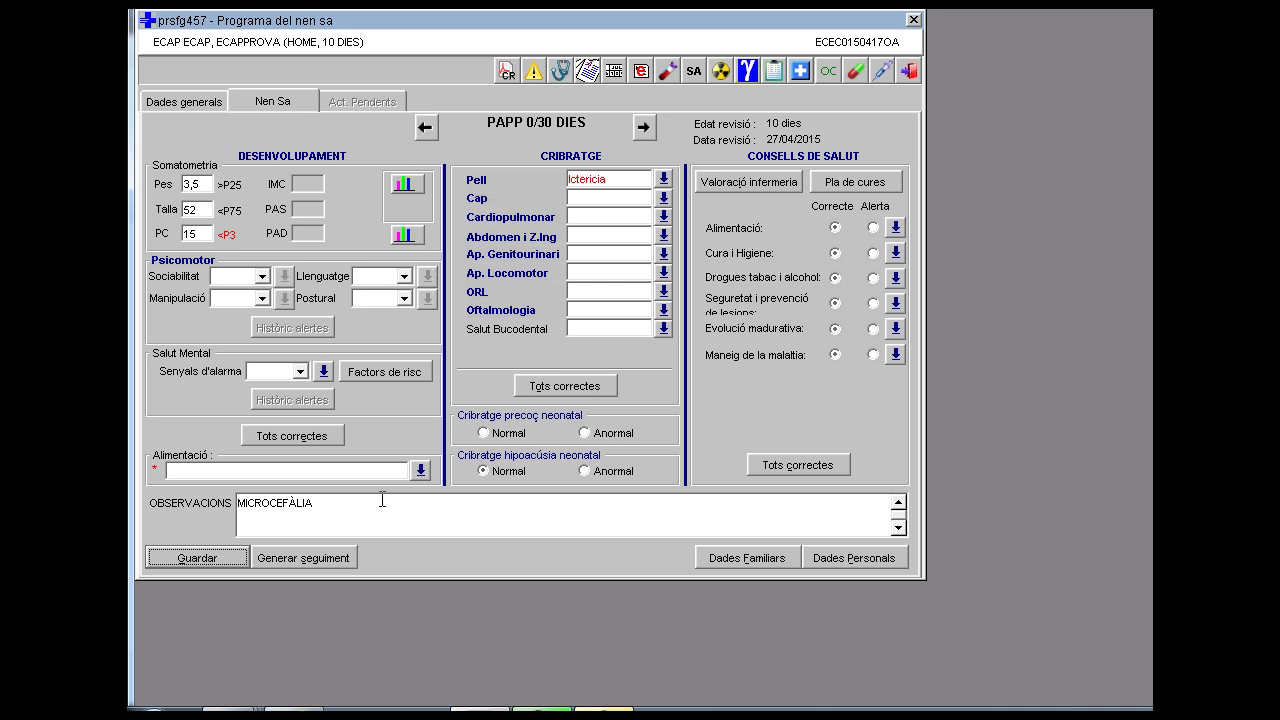
click(293, 564)
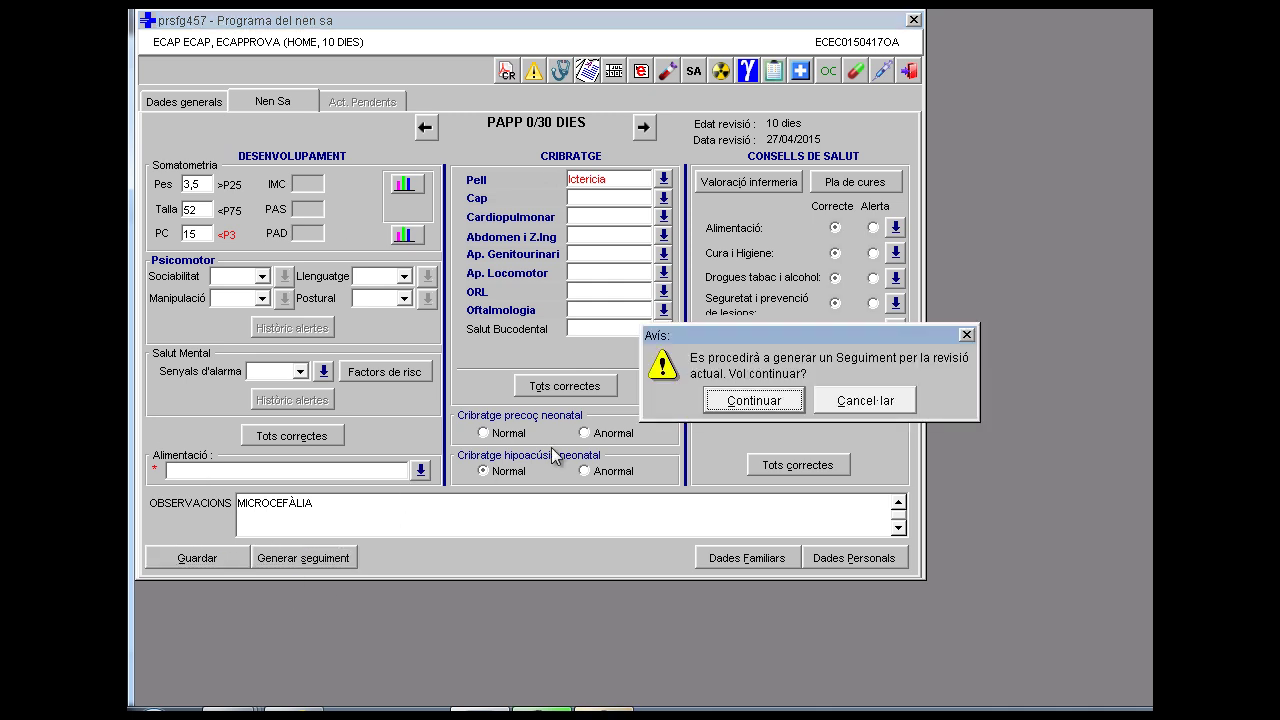
click(750, 405)
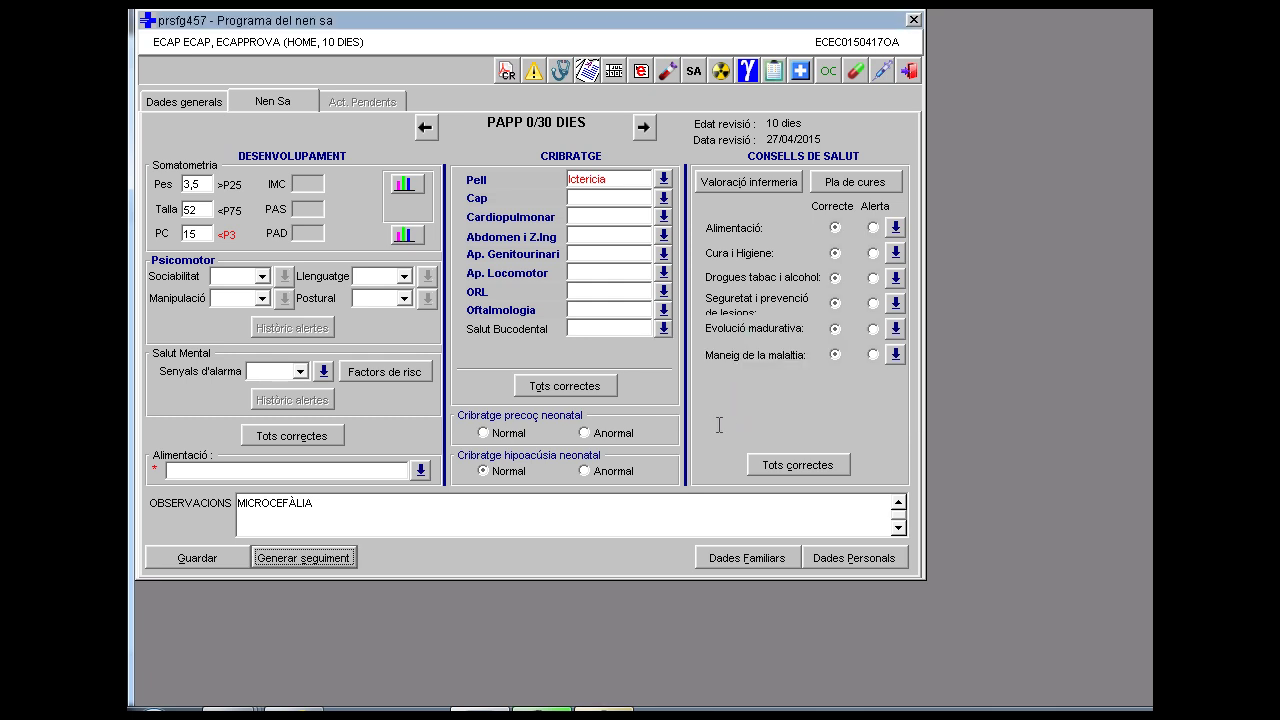